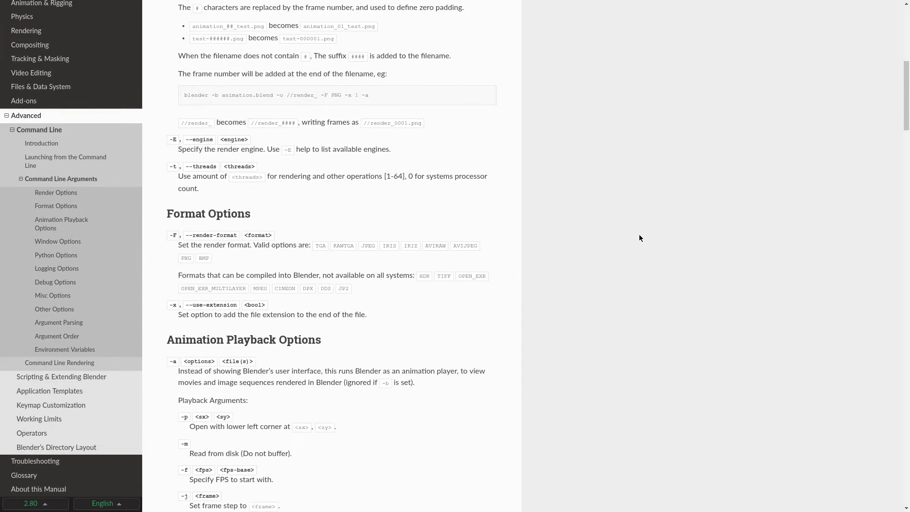
# Scroll the Blender 2.80 Manual to Python Options and highlight the --python-expr description
pyautogui.scroll(-3, 639, 234)
pyautogui.scroll(-4, 638, 235)
pyautogui.scroll(-1, 639, 235)
pyautogui.scroll(-2, 638, 235)
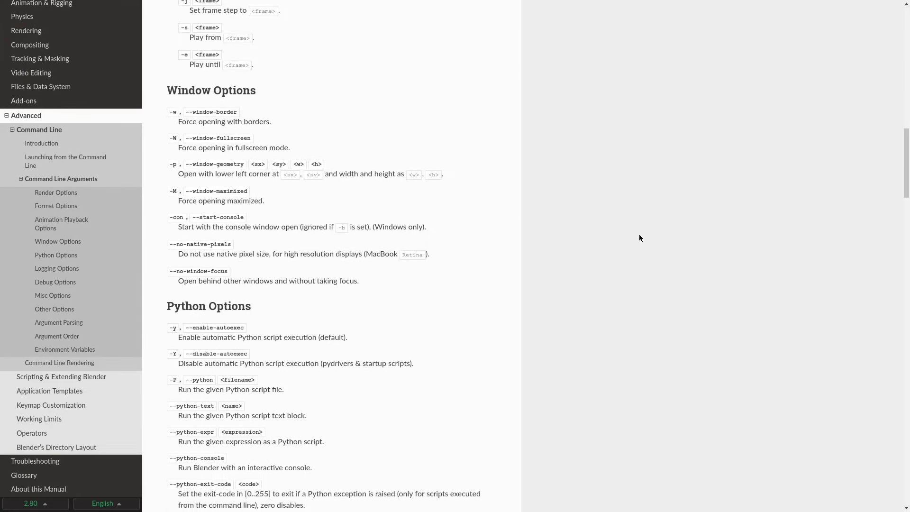
pyautogui.scroll(-3, 638, 235)
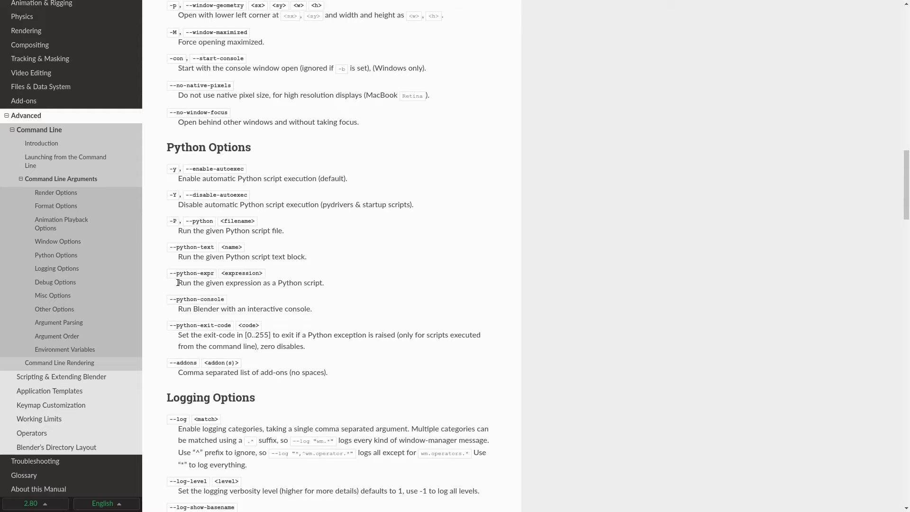
pyautogui.tripleClick(232, 284)
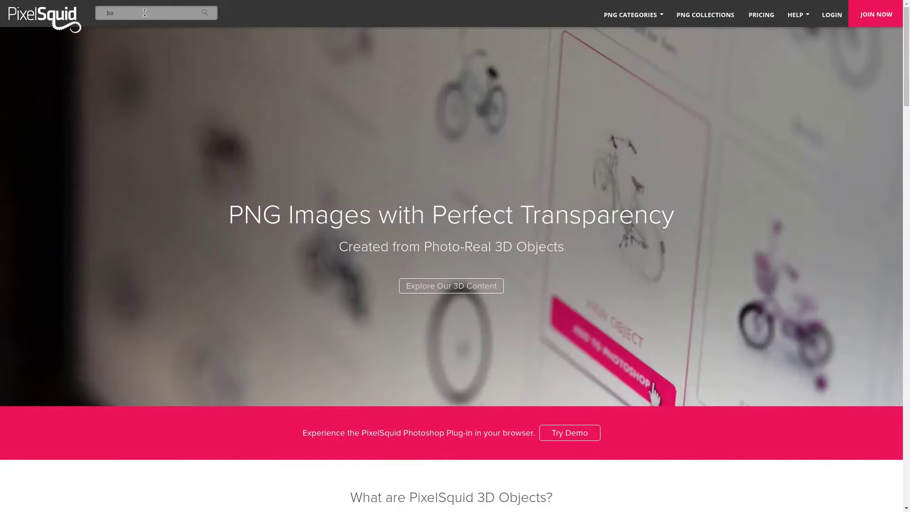
# Search PixelSquid for 'box', open the Cardboard Box page and spin its 3D preview
pyautogui.write('box')
pyautogui.press('Return')
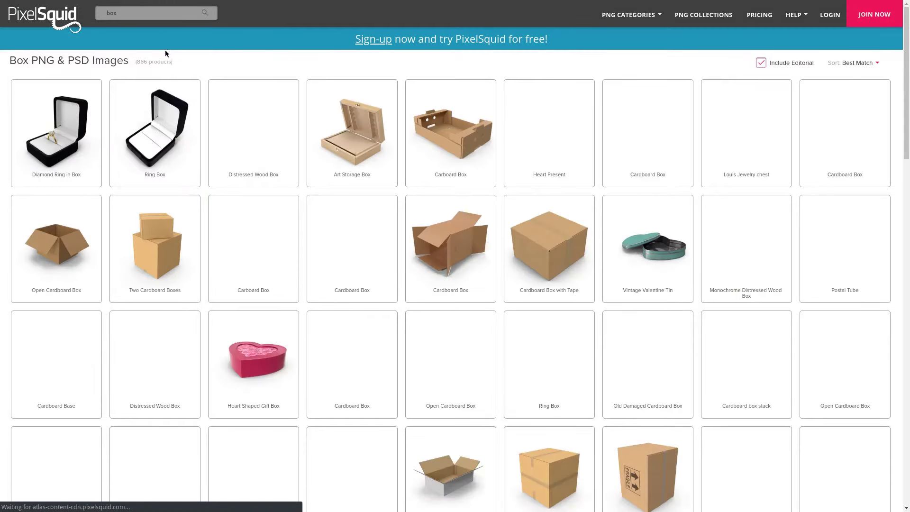
pyautogui.click(630, 174)
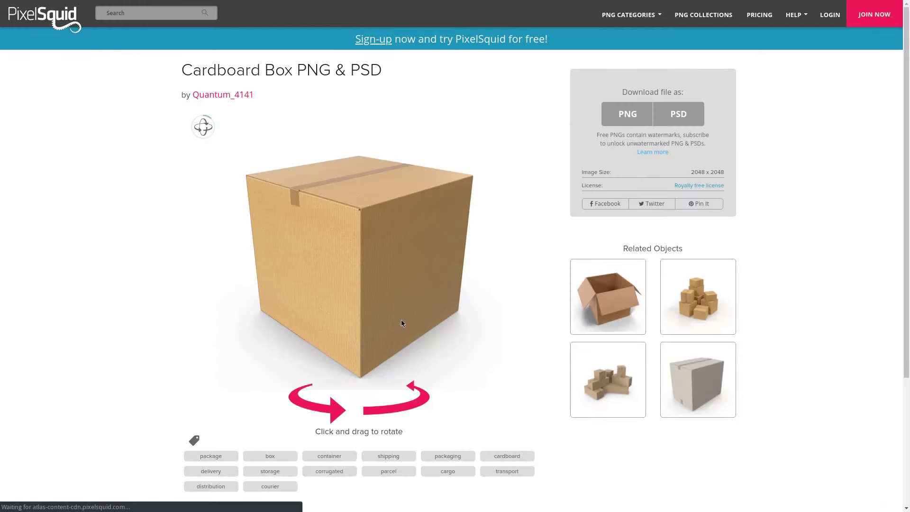
pyautogui.moveTo(368, 280)
pyautogui.mouseDown()
pyautogui.moveTo(365, 342)
pyautogui.moveTo(366, 264)
pyautogui.moveTo(371, 357)
pyautogui.moveTo(376, 305)
pyautogui.moveTo(436, 349)
pyautogui.moveTo(432, 381)
pyautogui.moveTo(375, 388)
pyautogui.moveTo(392, 356)
pyautogui.moveTo(400, 347)
pyautogui.moveTo(390, 397)
pyautogui.mouseUp()
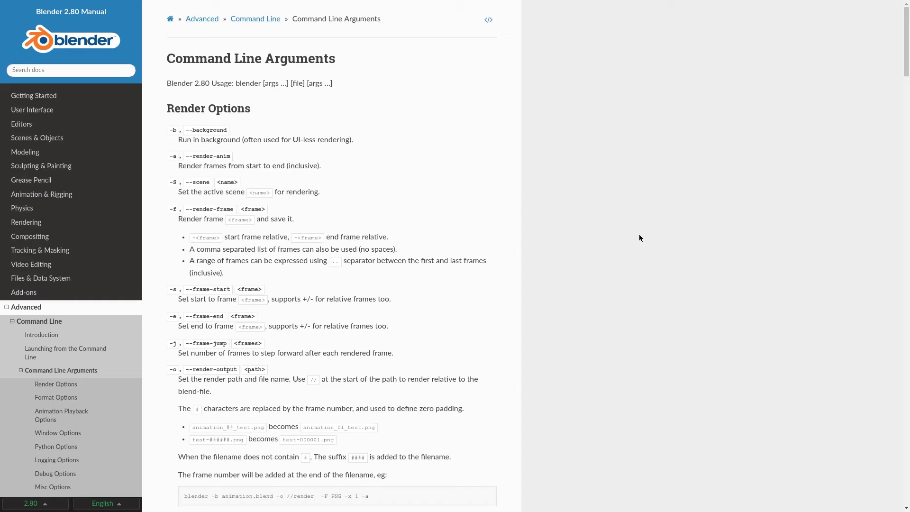
# Scroll back down to Python Options and highlight 'Run the given expression as a Python script.'
pyautogui.scroll(-5, 639, 238)
pyautogui.scroll(-1, 639, 238)
pyautogui.scroll(-3, 639, 238)
pyautogui.scroll(-3, 639, 237)
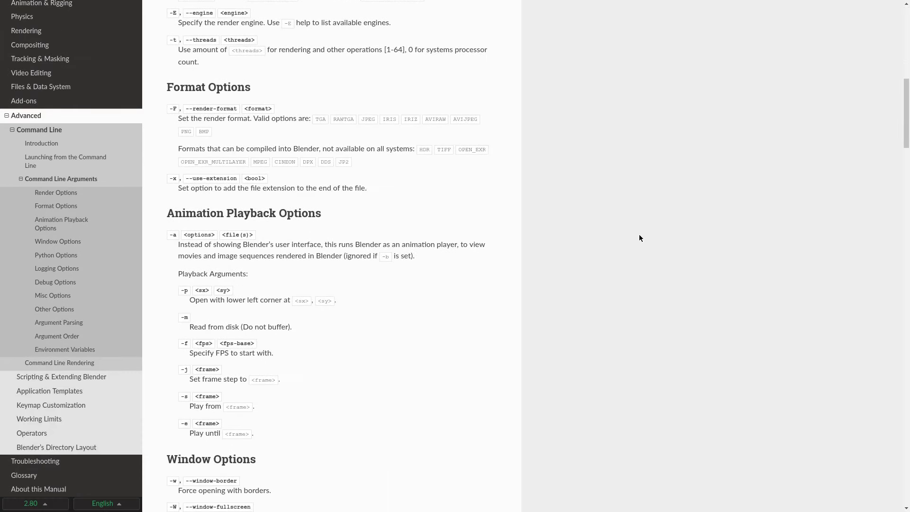
pyautogui.scroll(-5, 639, 237)
pyautogui.scroll(-1, 639, 238)
pyautogui.scroll(-2, 639, 238)
pyautogui.scroll(-3, 640, 238)
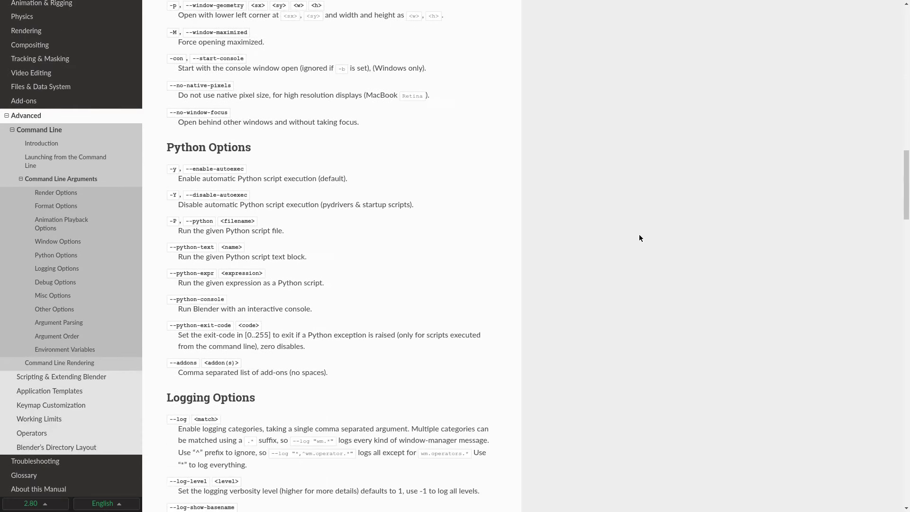
pyautogui.tripleClick(241, 283)
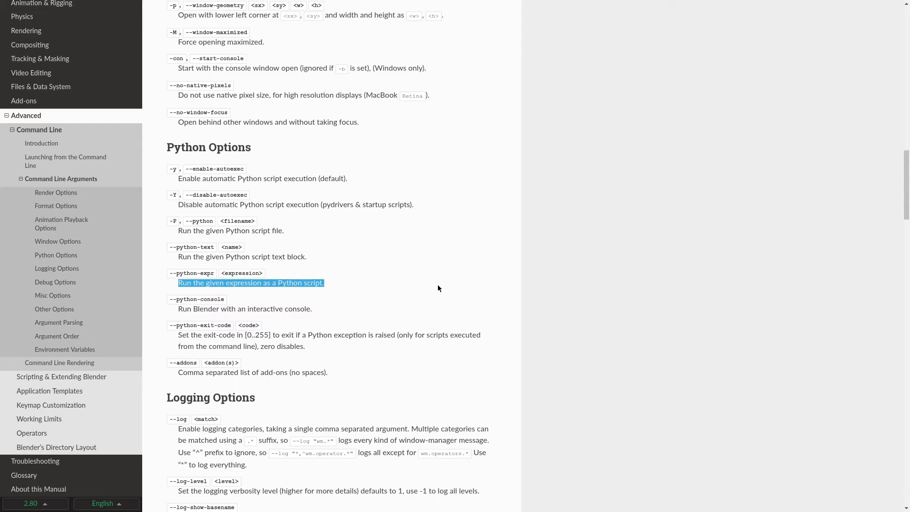
# Replace the default objects with a subdivided, smooth-shaded Suzanne monkey head
pyautogui.hotkey('alt', 'Tab')
pyautogui.press('a')
pyautogui.press('x')
pyautogui.click(287, 158)
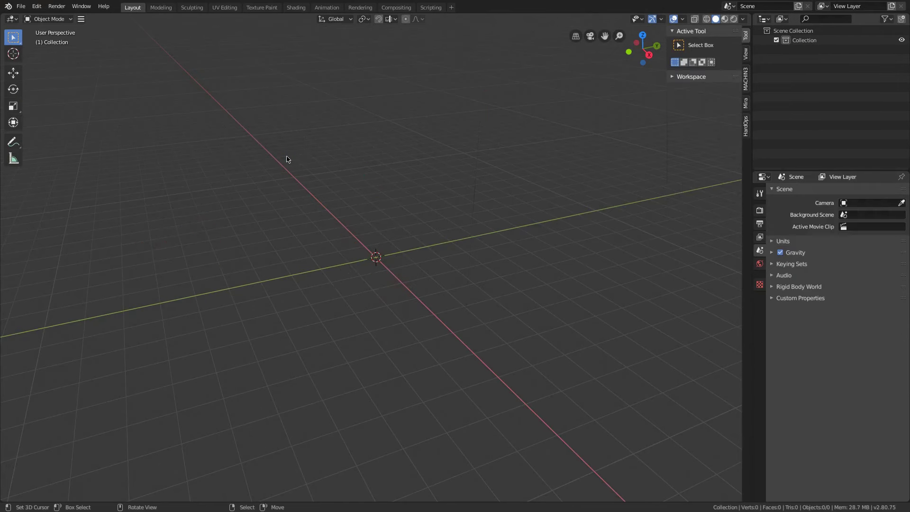
pyautogui.hotkey('shift', 'a')
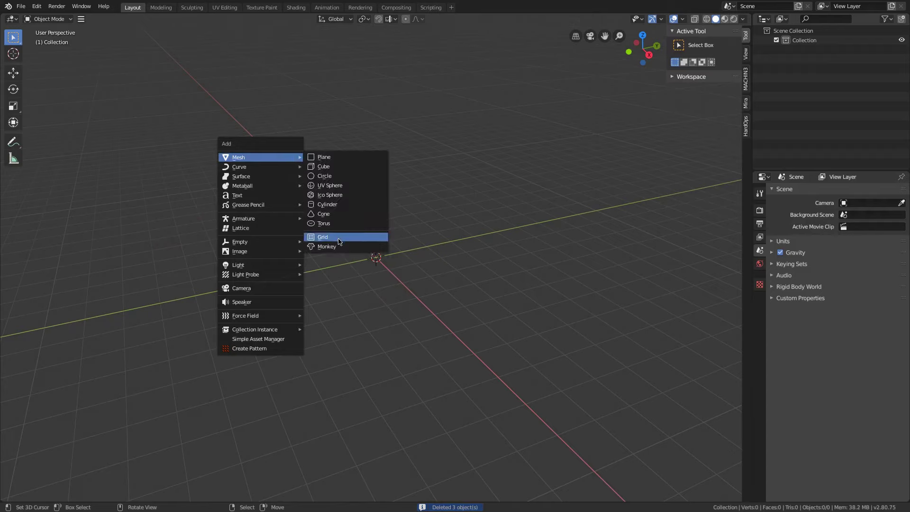
pyautogui.click(339, 247)
pyautogui.hotkey('ctrl', '4')
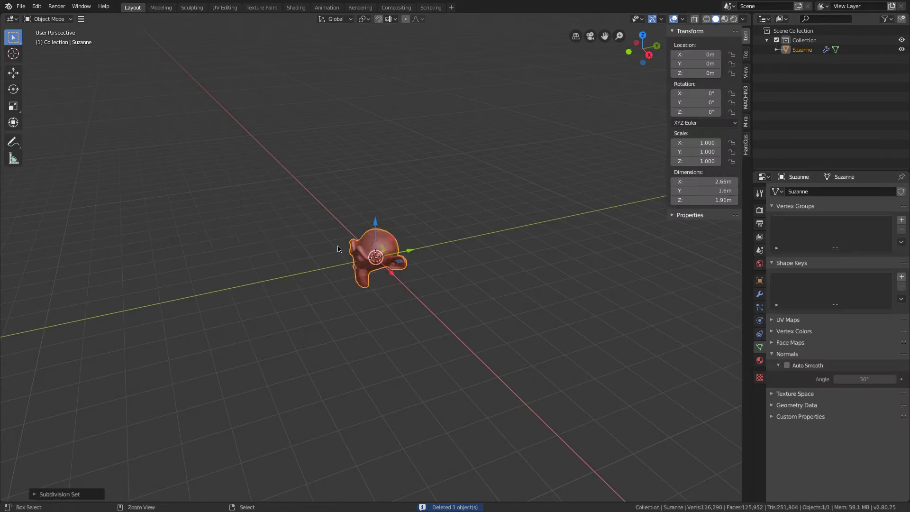
pyautogui.rightClick(338, 249)
pyautogui.click(334, 260)
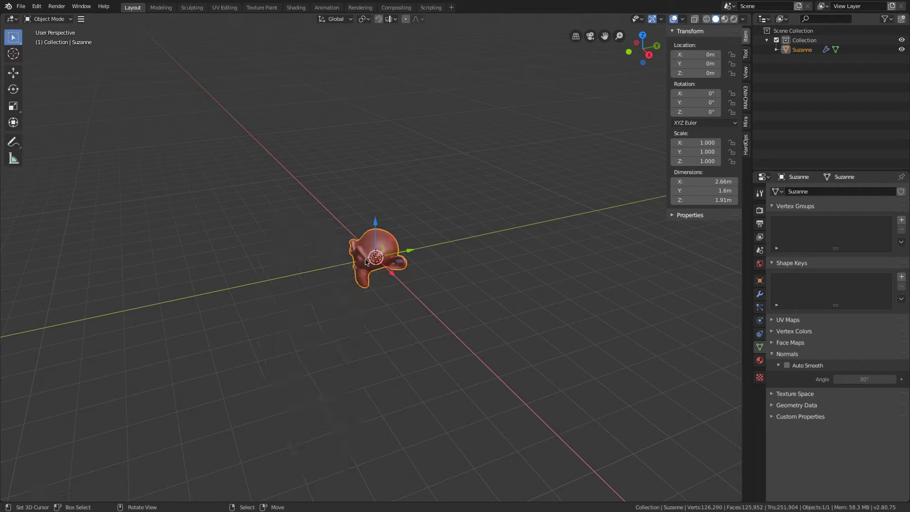
# Add a camera, clear its rotation and rotate it 90° around X
pyautogui.hotkey('shift', 'a')
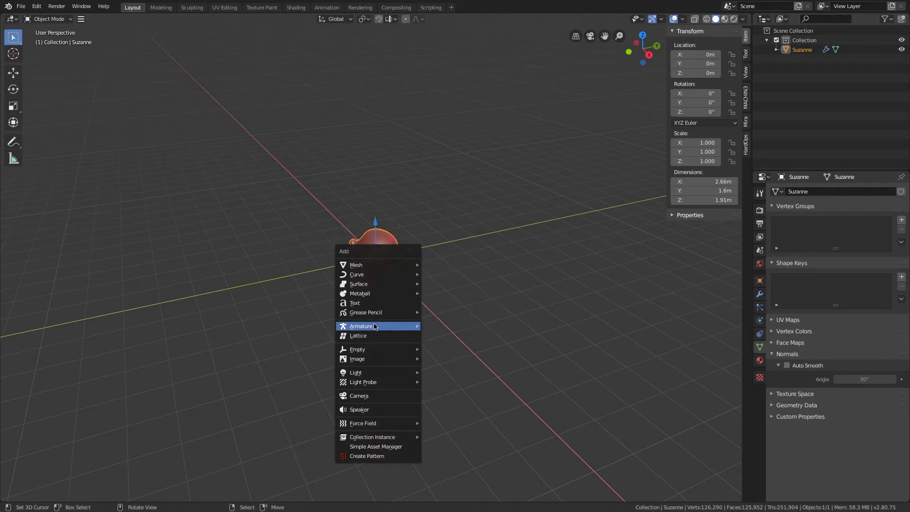
pyautogui.click(383, 396)
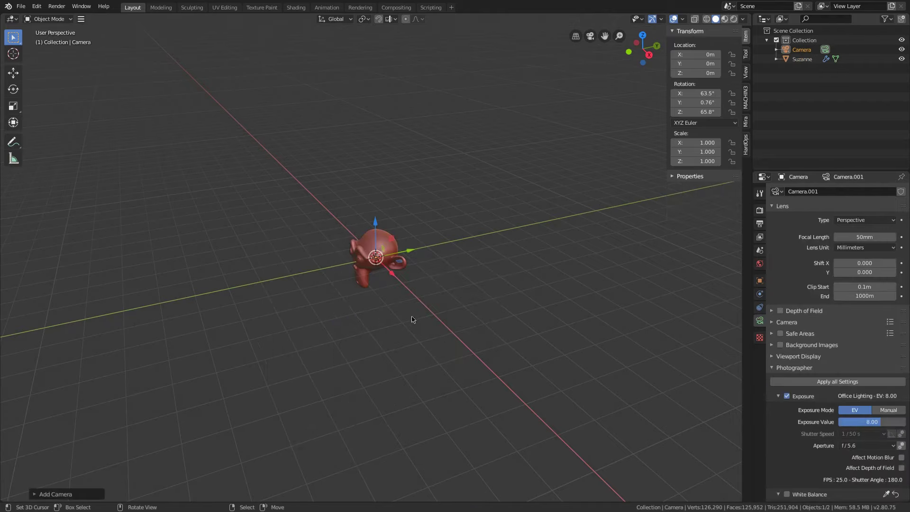
pyautogui.hotkey('alt', 'r')
pyautogui.press('KP_3')
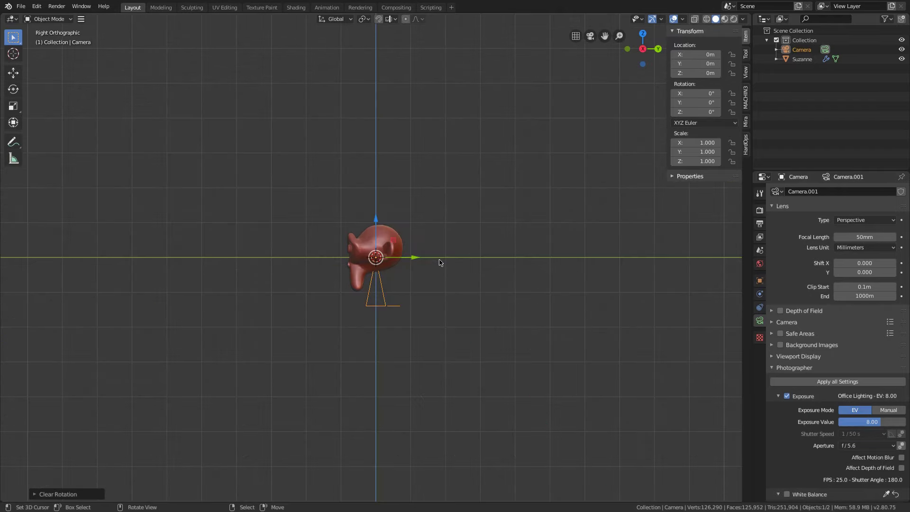
pyautogui.press('r')
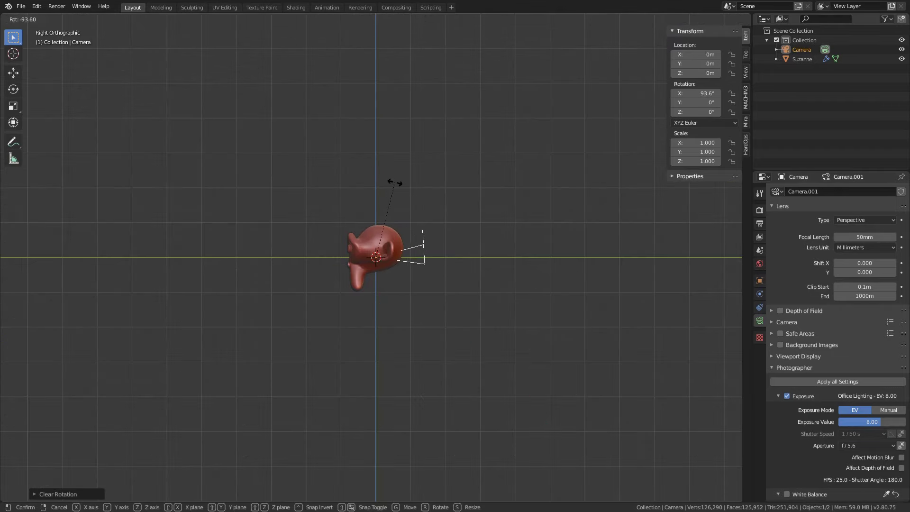
pyautogui.click(398, 182)
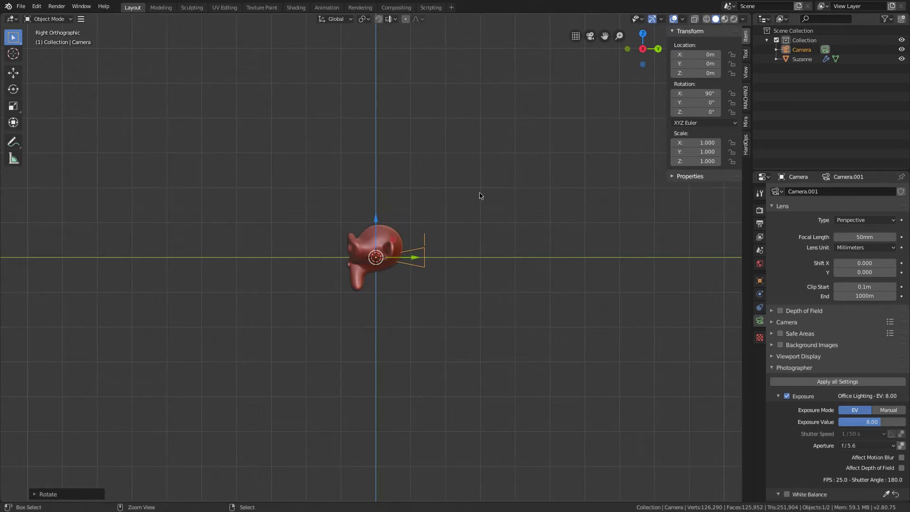
# Set the render resolution to 1024×1024 and move the camera back to Y -5 m
pyautogui.click(759, 223)
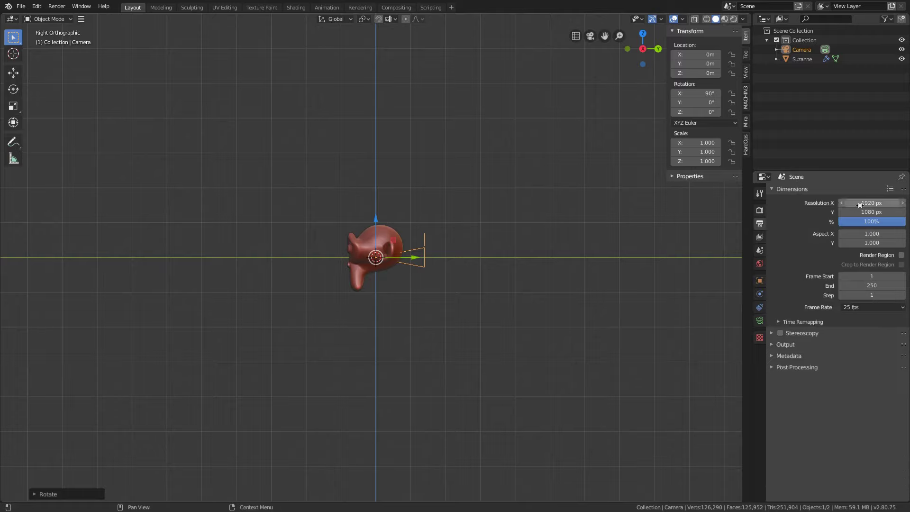
pyautogui.moveTo(871, 202); pyautogui.dragTo(871, 212)
pyautogui.write('1024')
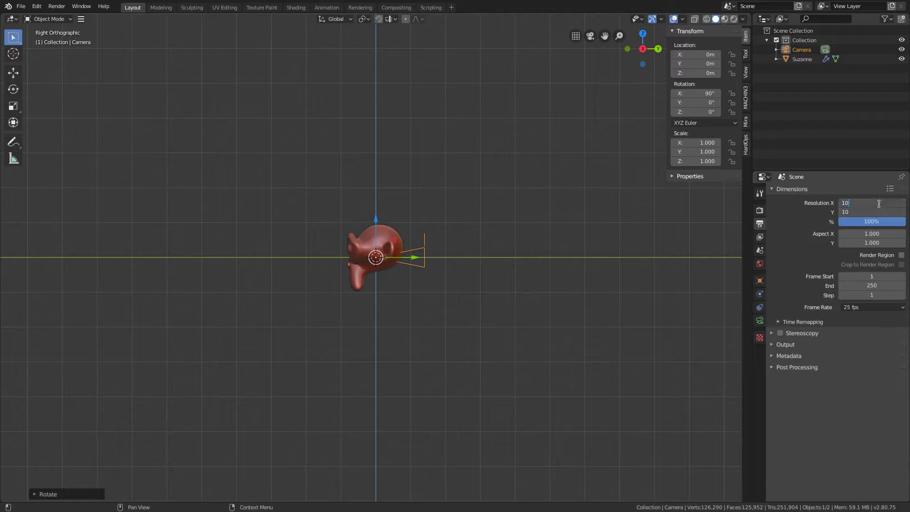
pyautogui.press('Return')
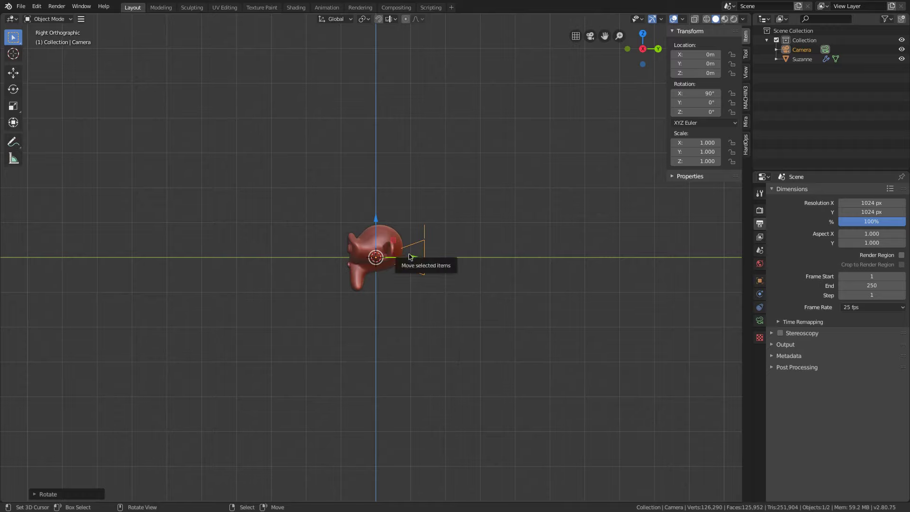
pyautogui.moveTo(412, 257); pyautogui.dragTo(235, 305)
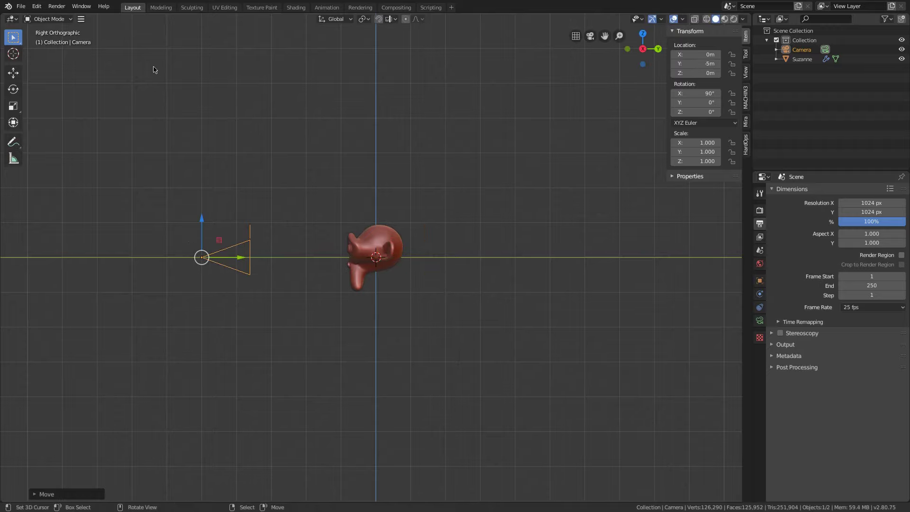
pyautogui.click(327, 8)
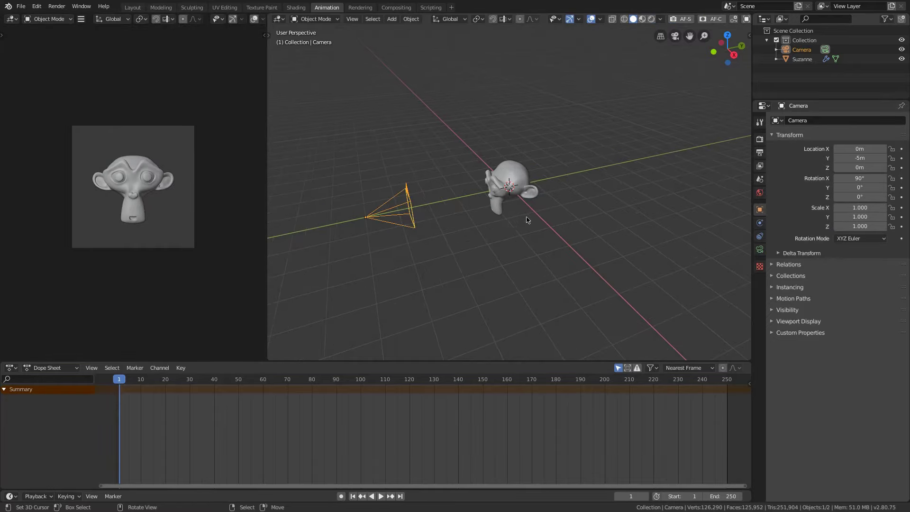
# Add a sphere empty and a cube empty at the origin
pyautogui.hotkey('shift', 'a')
pyautogui.moveTo(507, 167)
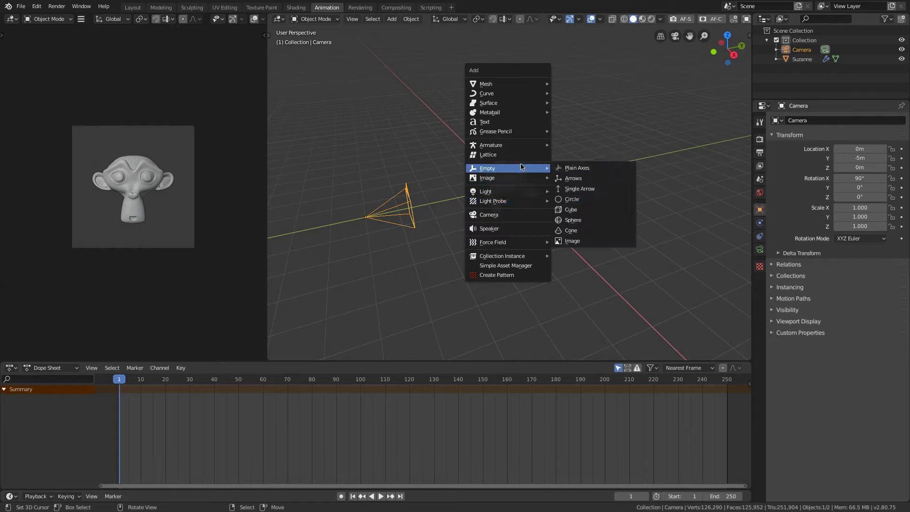
pyautogui.click(596, 221)
pyautogui.hotkey('shift', 'a')
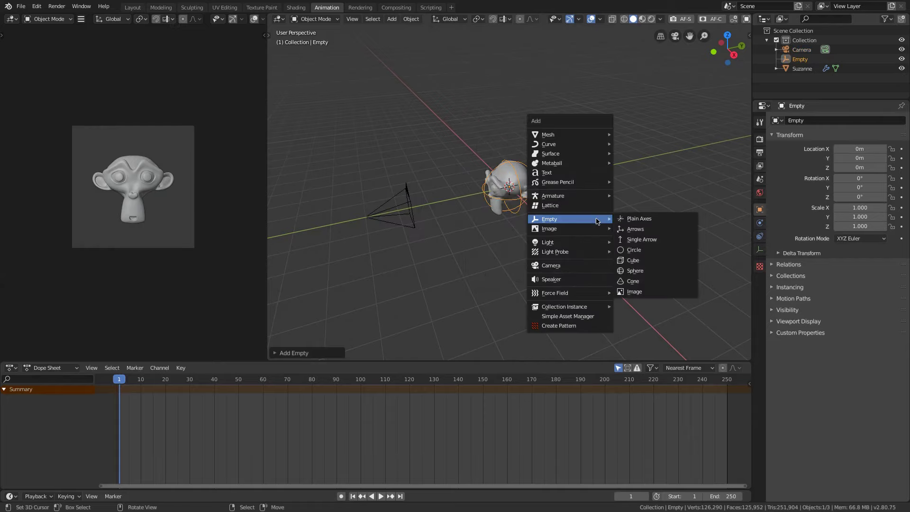
pyautogui.click(660, 260)
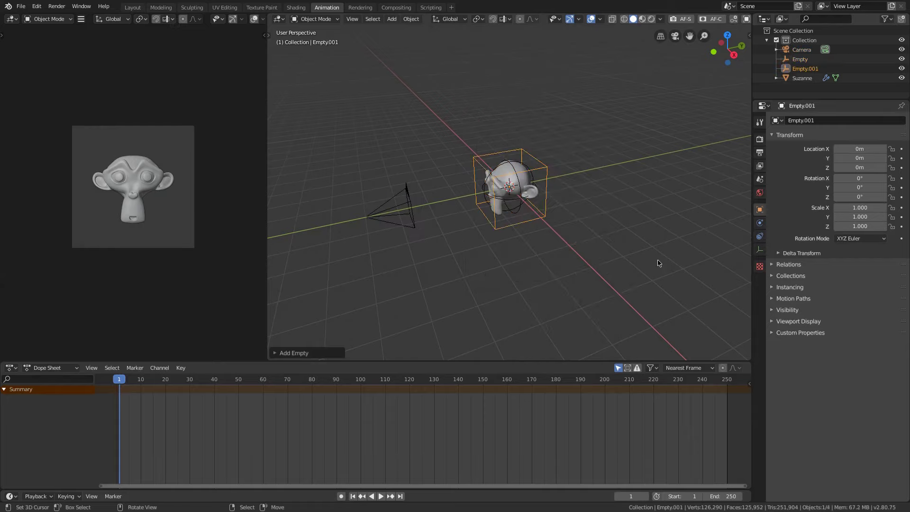
# Parent the camera to the cube empty, and the cube empty to the sphere empty
pyautogui.click(401, 193)
pyautogui.keyDown('shift'); pyautogui.click(483, 157); pyautogui.keyUp('shift')
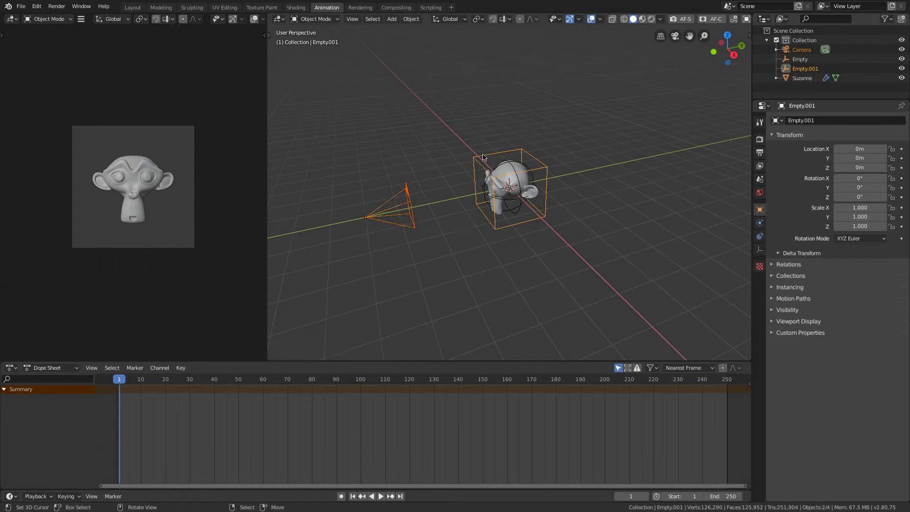
pyautogui.hotkey('ctrl', 'p')
pyautogui.click(483, 165)
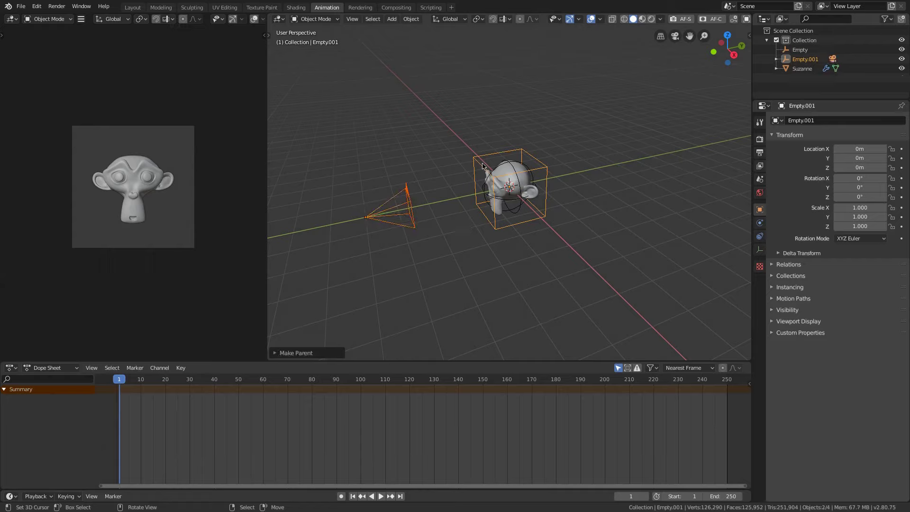
pyautogui.click(518, 211)
pyautogui.hotkey('ctrl', 'p')
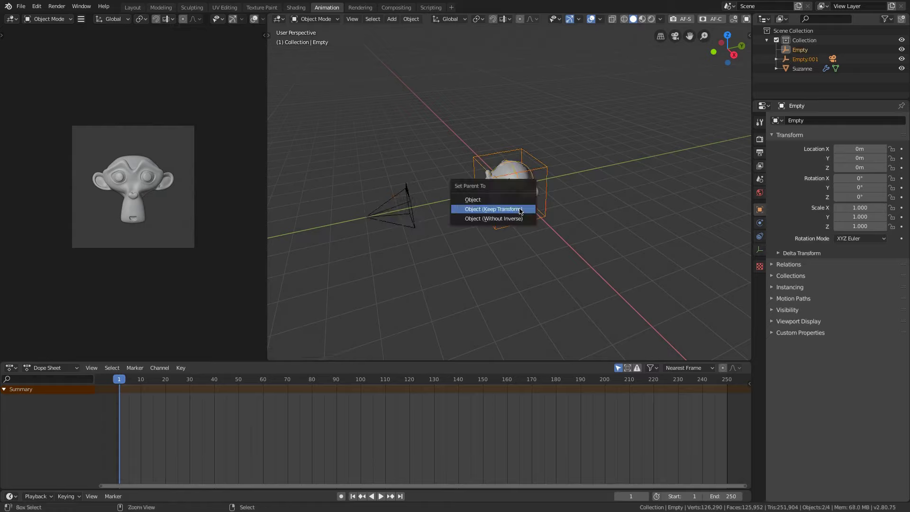
pyautogui.click(519, 210)
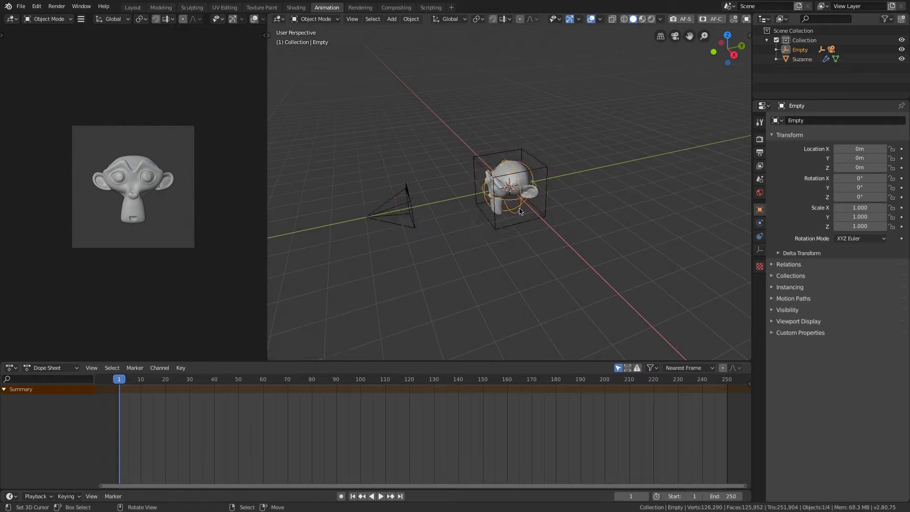
# Test-move the cube empty and test-rotate the sphere empty on Z, cancelling both
pyautogui.click(531, 227)
pyautogui.press('g')
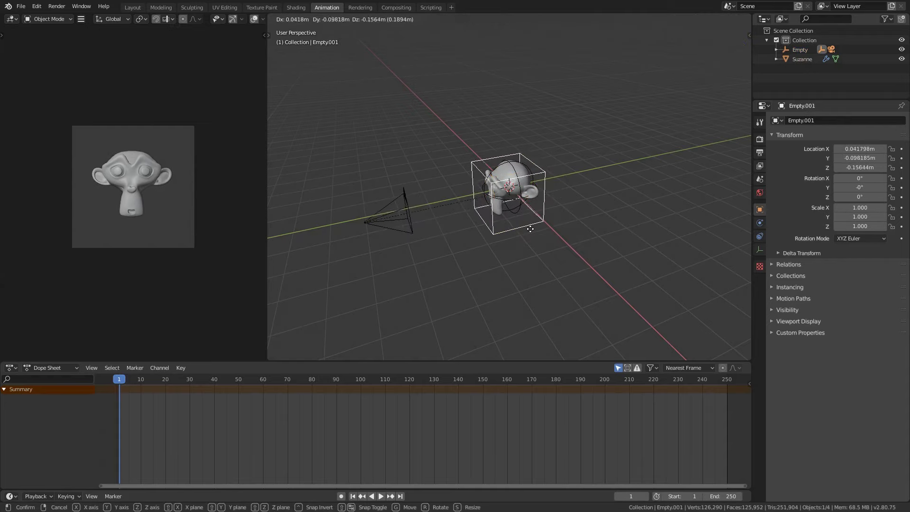
pyautogui.rightClick(530, 229)
pyautogui.click(524, 209)
pyautogui.press('r')
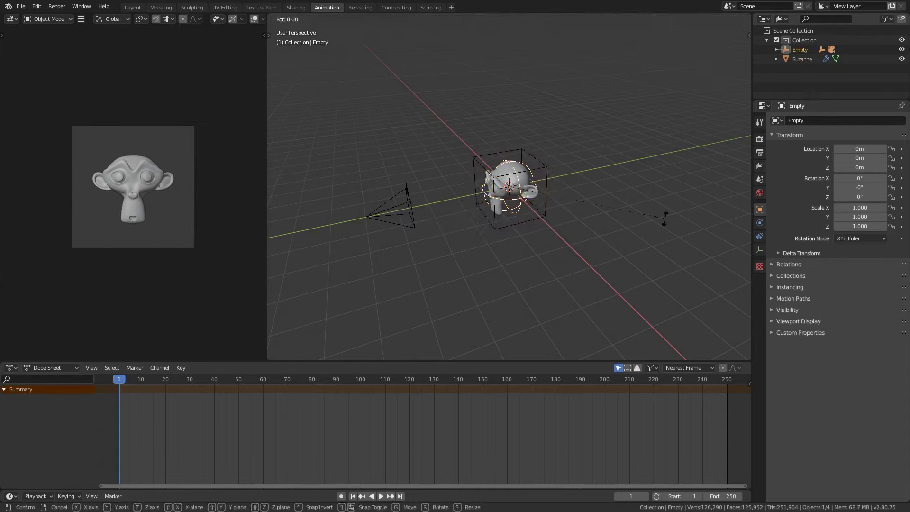
pyautogui.press('z')
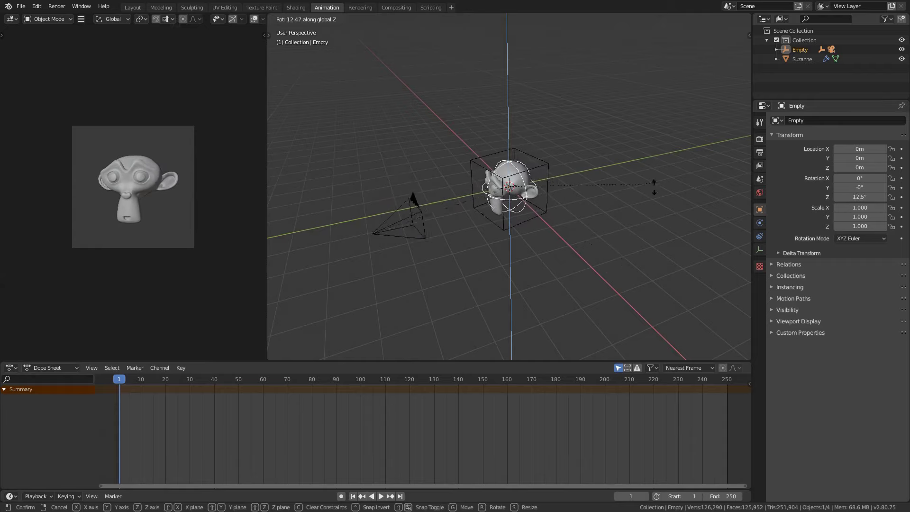
pyautogui.rightClick(654, 187)
# Test-rotate the cube empty on X, cancel, and show the sphere empty's transform values
pyautogui.click(540, 224)
pyautogui.press('r')
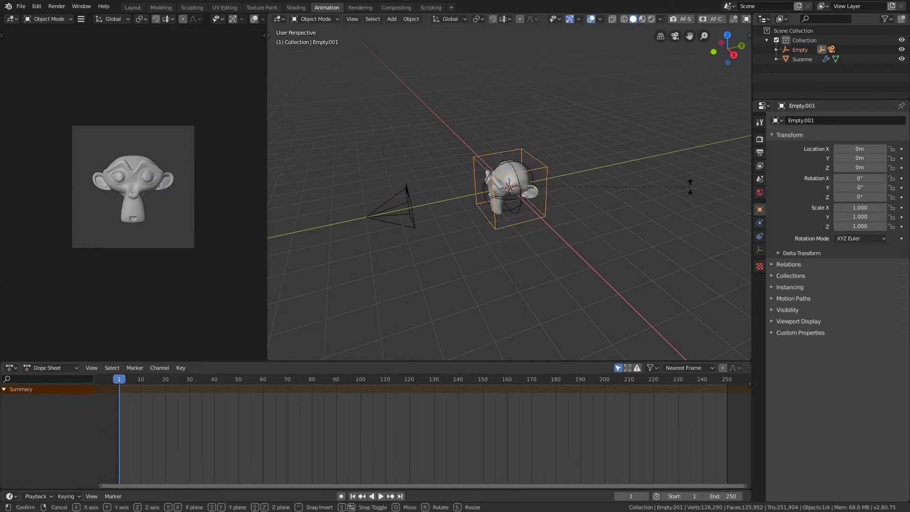
pyautogui.press('x')
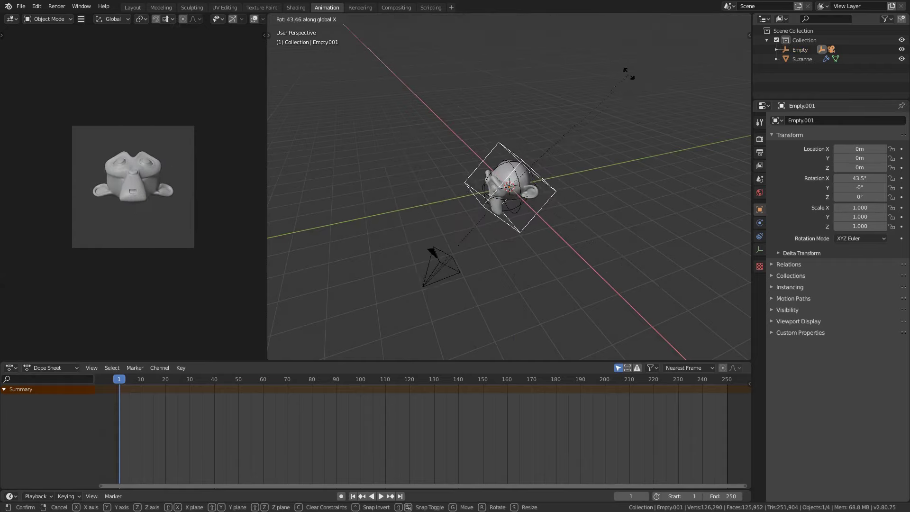
pyautogui.rightClick(625, 164)
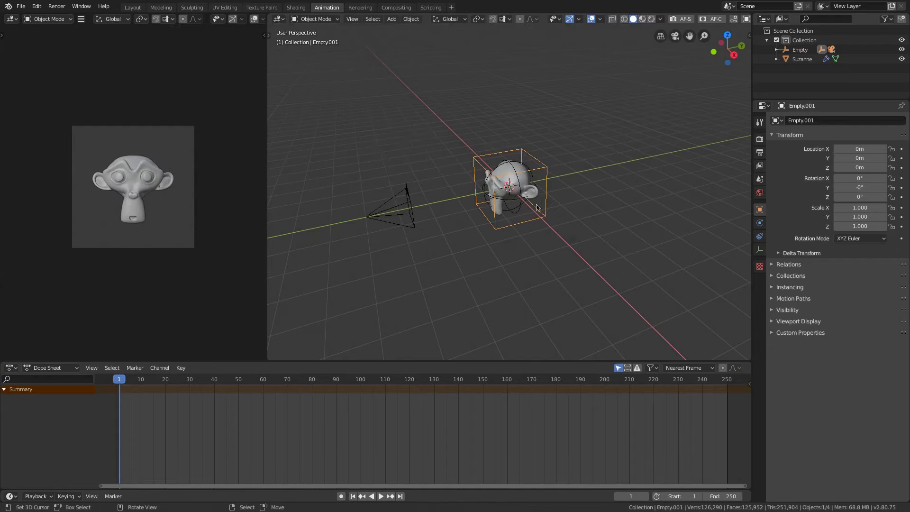
pyautogui.click(518, 212)
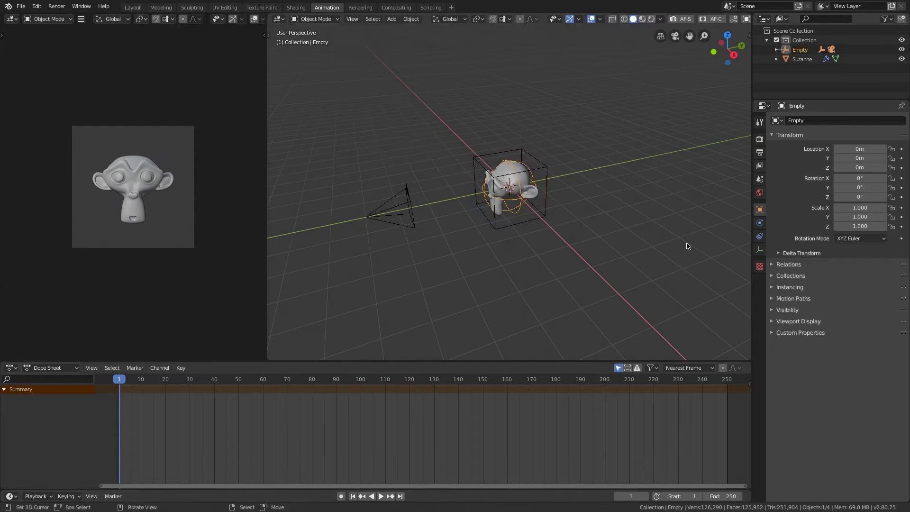
pyautogui.press('n')
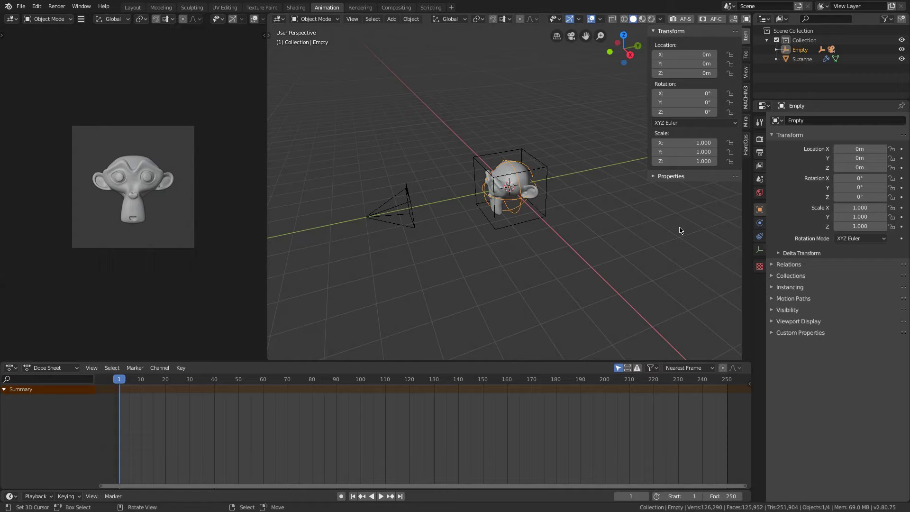
# Keyframe the sphere empty's rotation at frame 1, then jump to frame 36 and end the animation there
pyautogui.press('i')
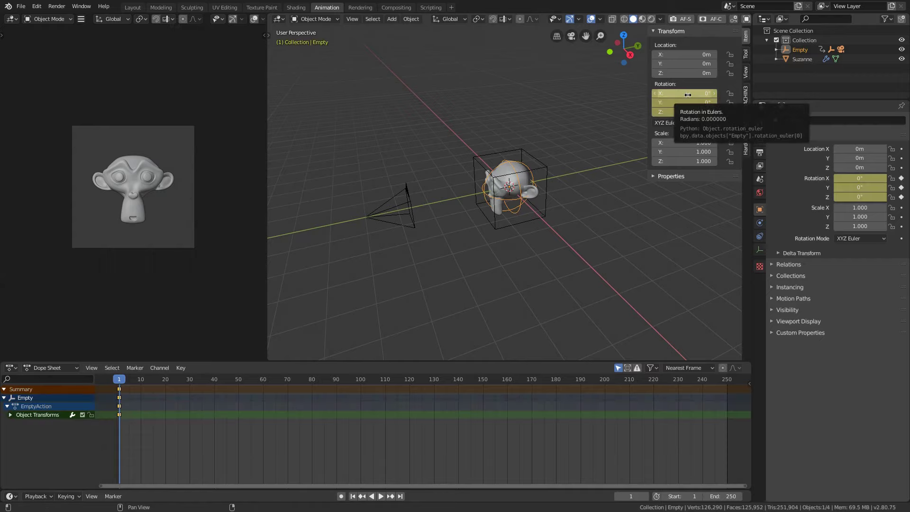
pyautogui.click(635, 496)
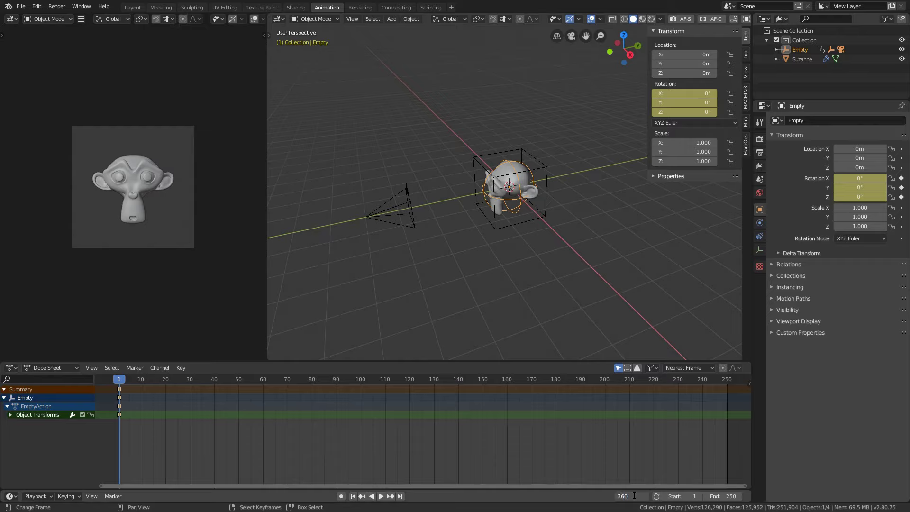
pyautogui.write('0/10')
pyautogui.press('Return')
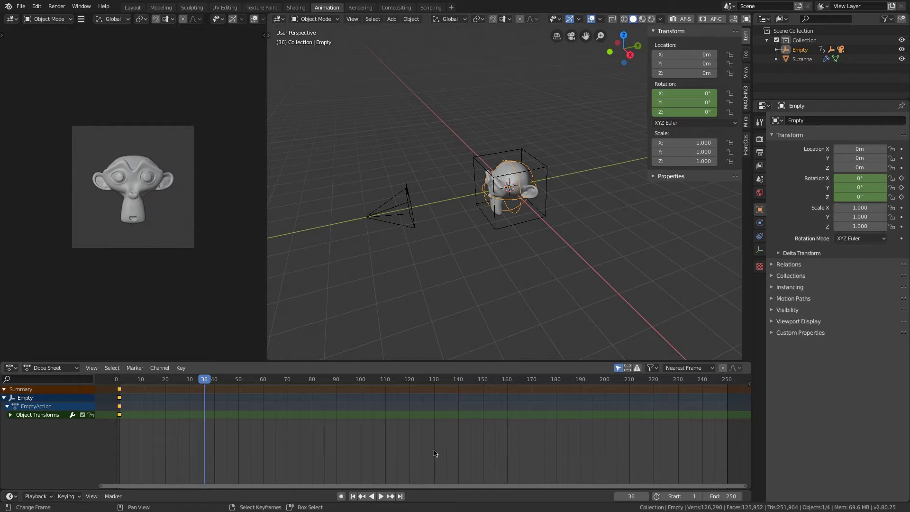
pyautogui.hotkey('ctrl', 'End')
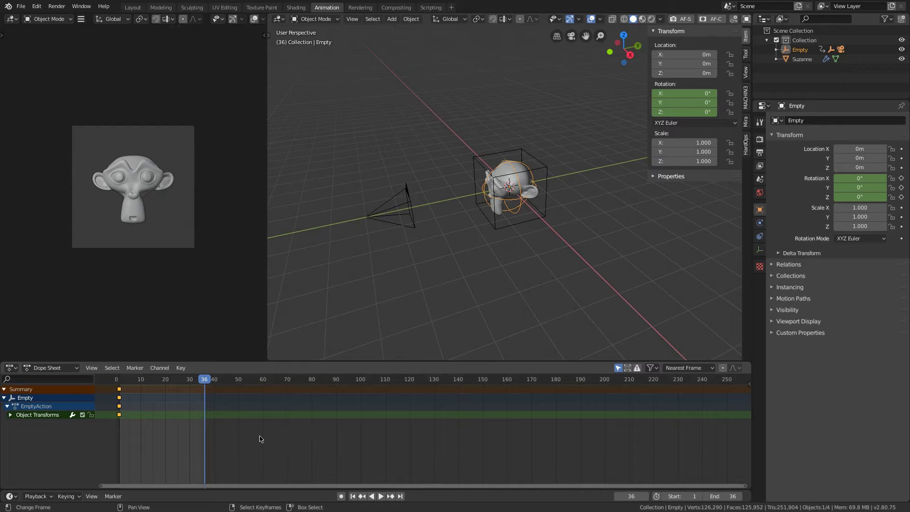
# Rotate the sphere empty -360° on Z, keyframe it, and shift the final keys to about frame 37
pyautogui.press('r')
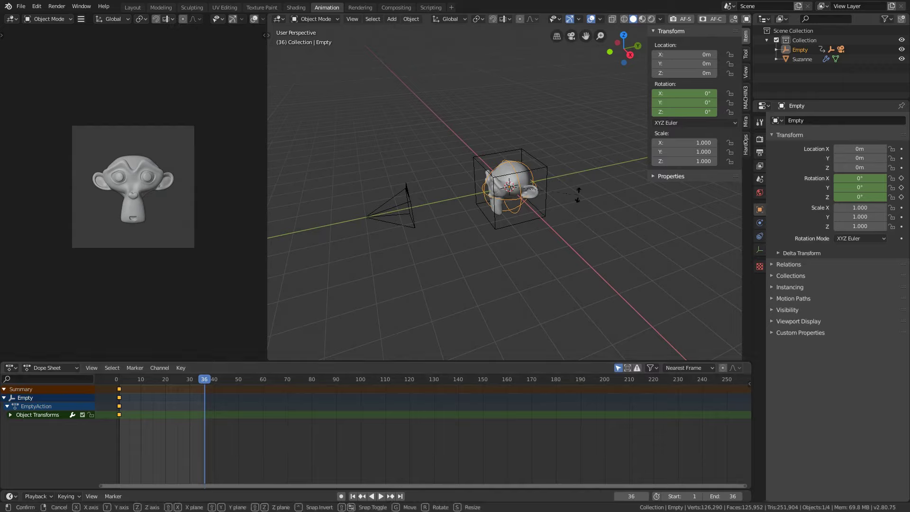
pyautogui.press('z')
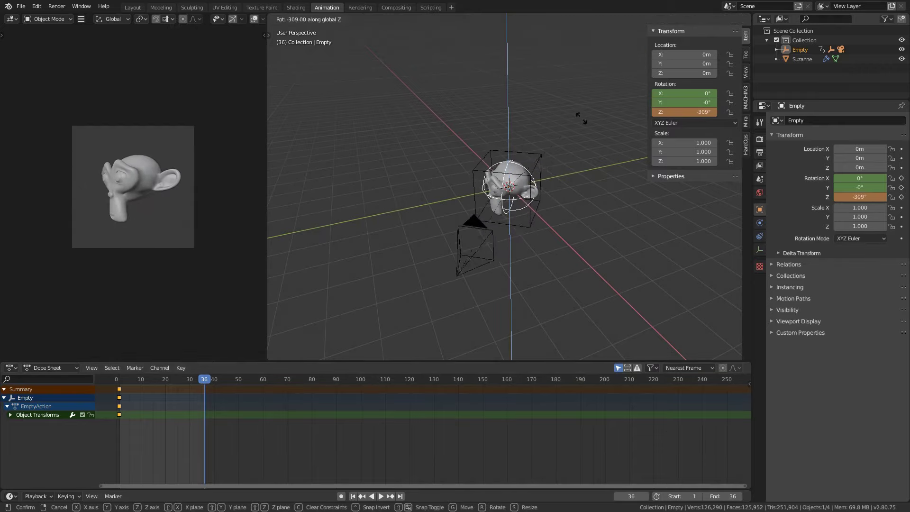
pyautogui.click(596, 194)
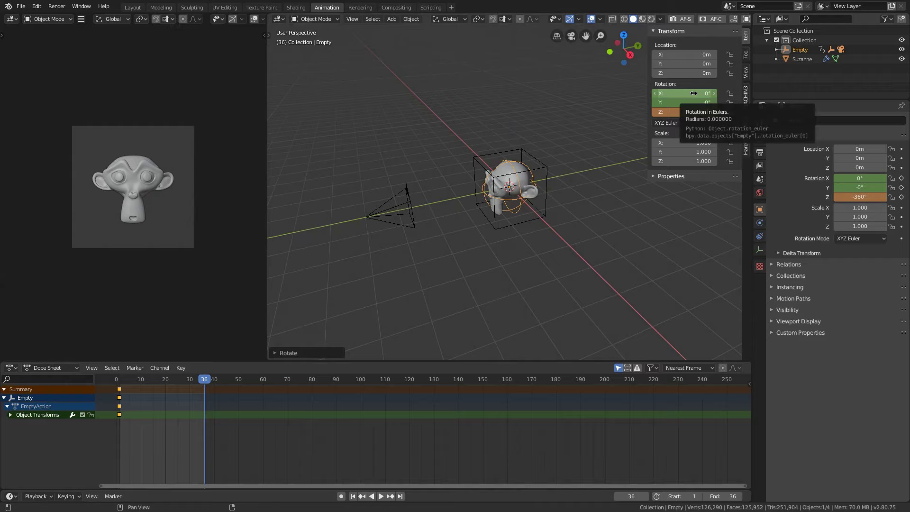
pyautogui.press('i')
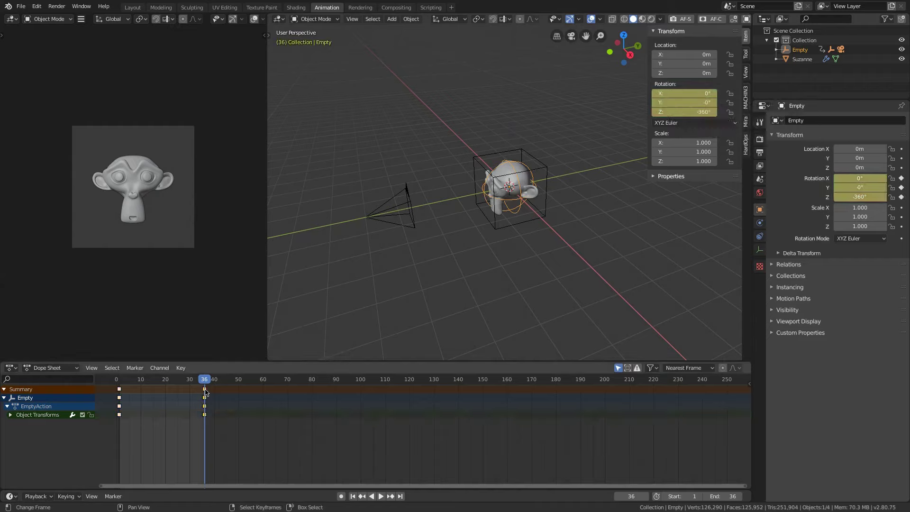
pyautogui.moveTo(205, 392); pyautogui.dragTo(207, 391)
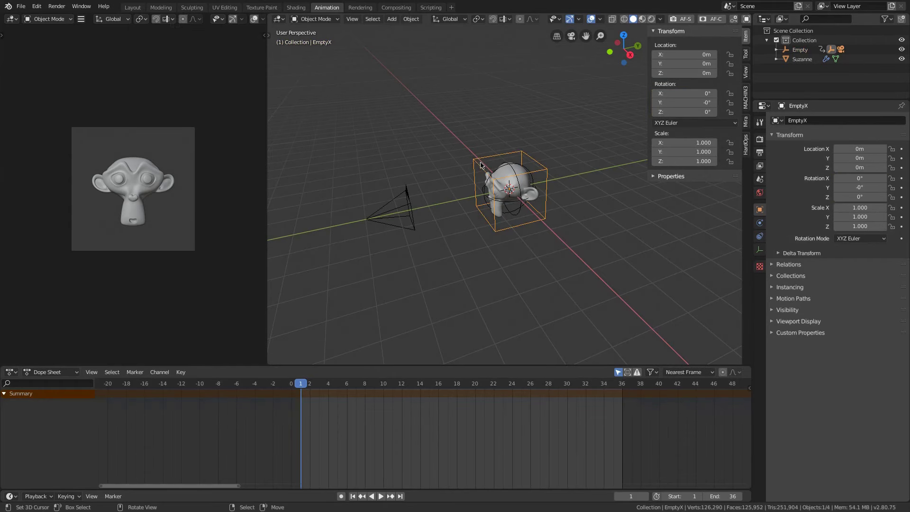
# Turn the Scripting workspace's bottom editor into a Python Console
pyautogui.click(432, 7)
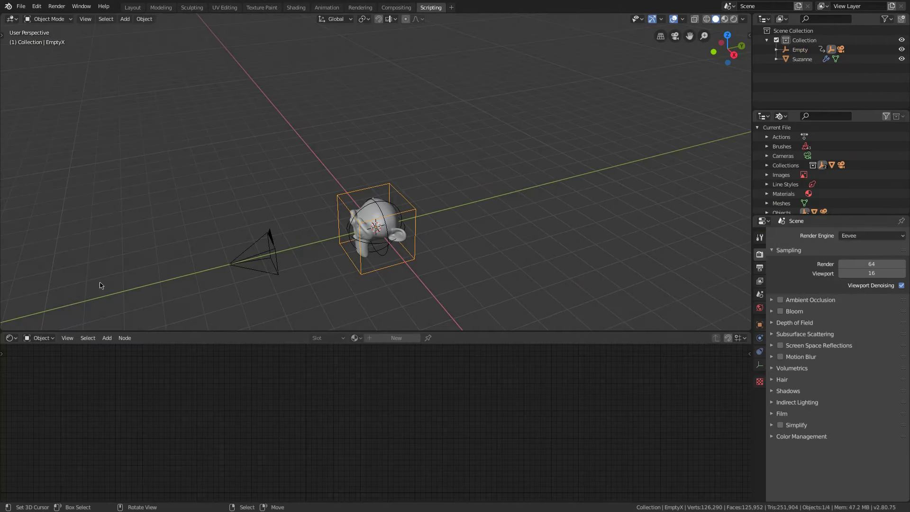
pyautogui.click(11, 337)
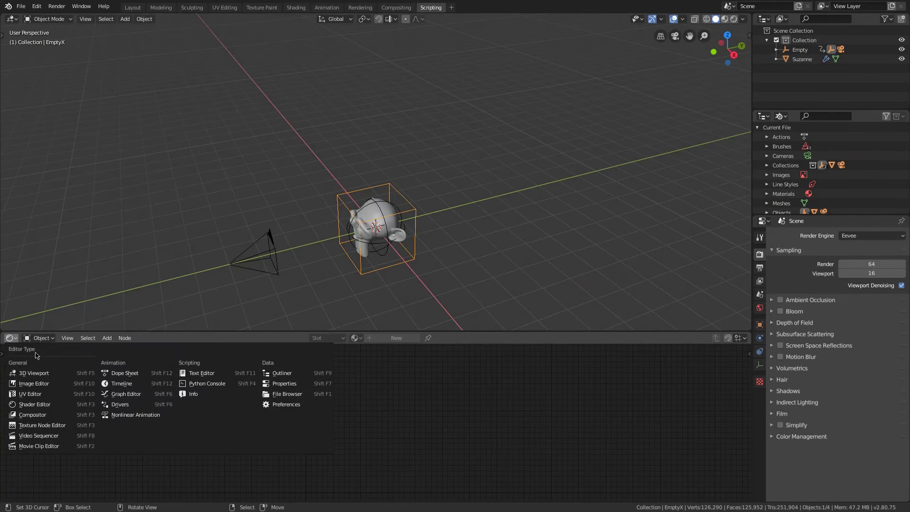
pyautogui.click(213, 383)
pyautogui.write('bpy.con')
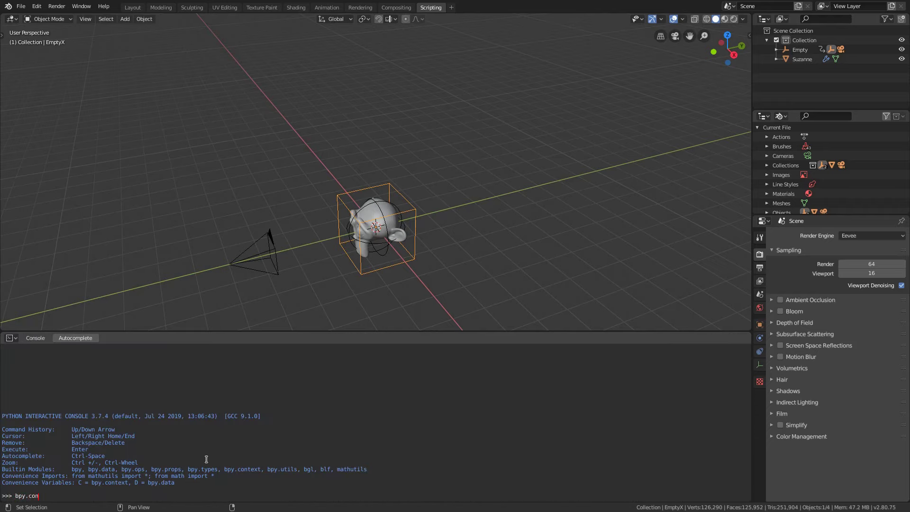
# Set the cube empty's X rotation to 1 with bpy.context.object.rotation_euler[0]=1
pyautogui.hotkey('ctrl', 'space')
pyautogui.hotkey('ctrl', 'space')
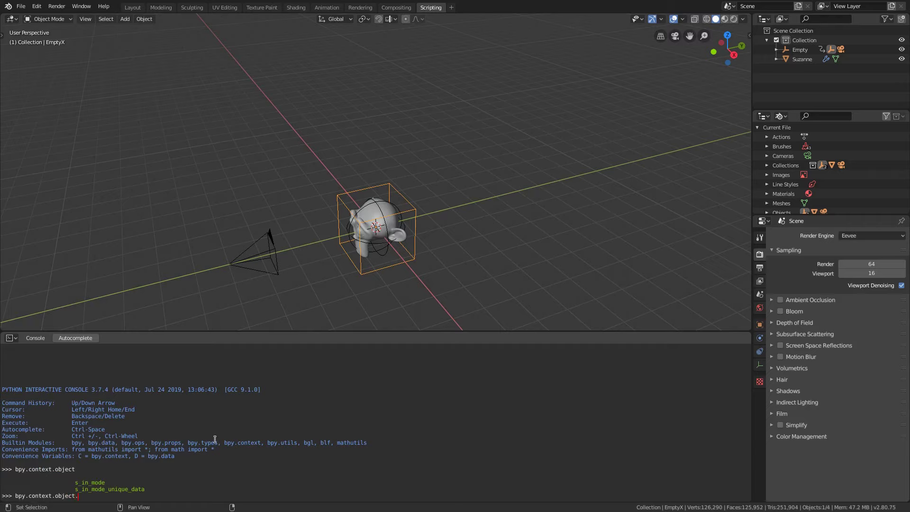
pyautogui.hotkey('ctrl', 'space')
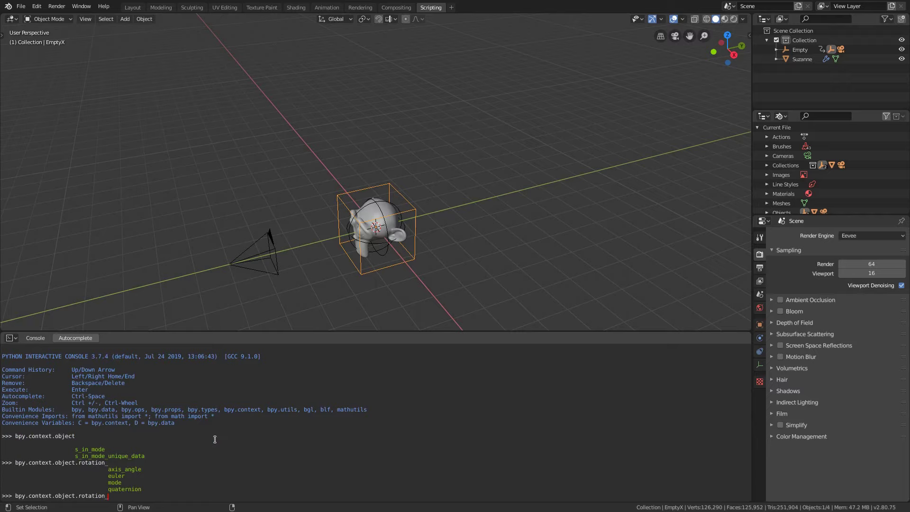
pyautogui.hotkey('ctrl', 'space')
pyautogui.write('1')
pyautogui.press('Return')
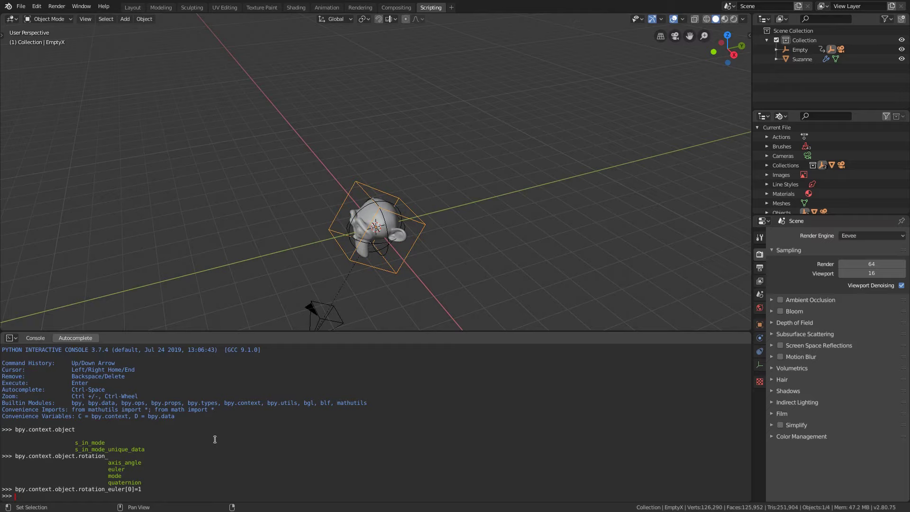
# Reset EmptyX's X rotation to 0, then set it to 45° via a degrees-to-radians expression
pyautogui.press('Up')
pyautogui.press('Return')
pyautogui.press('Up')
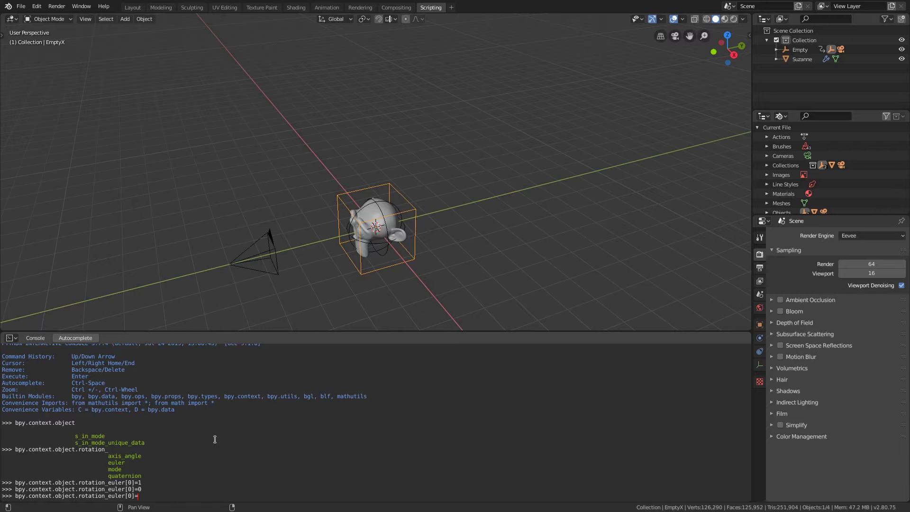
pyautogui.write('(3.14*')
pyautogui.write('45')
pyautogui.write('/180')
pyautogui.write(')')
pyautogui.press('Return')
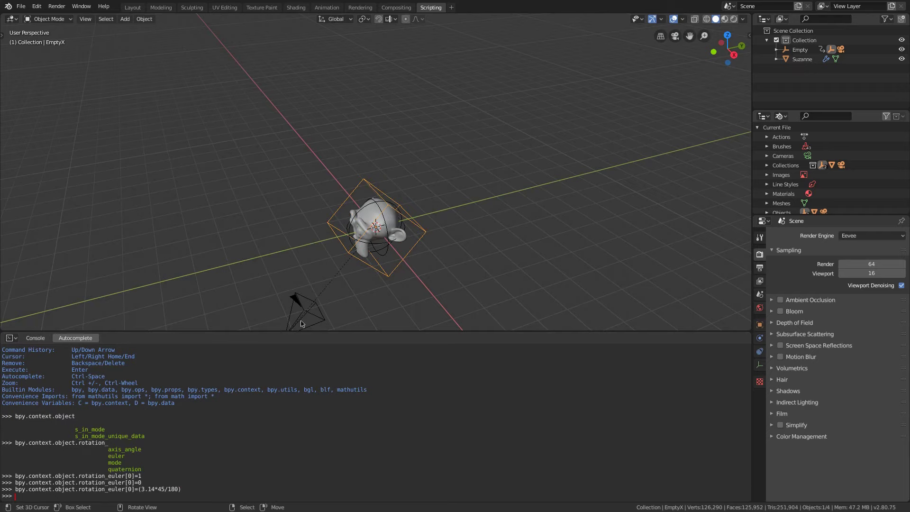
# Show the Transform panel and rerun the rotation command with a negative angle for -45° on X
pyautogui.press('n')
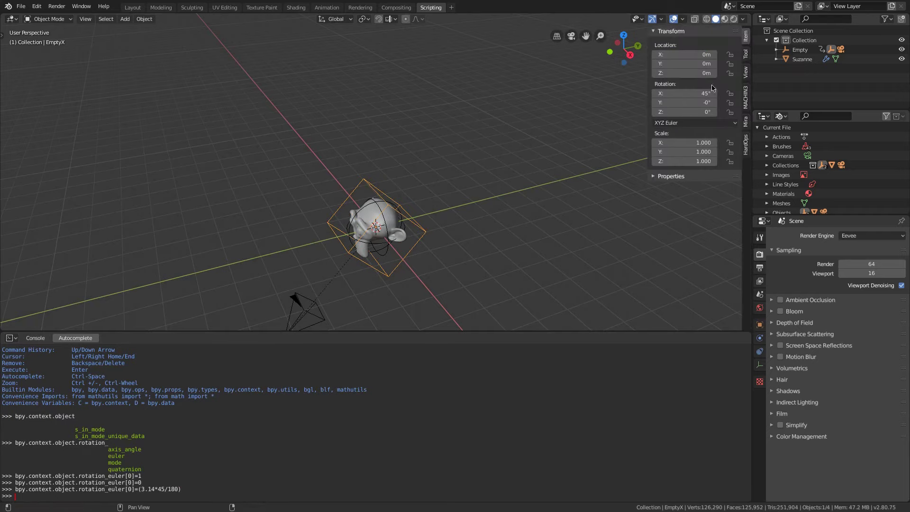
pyautogui.press('Up')
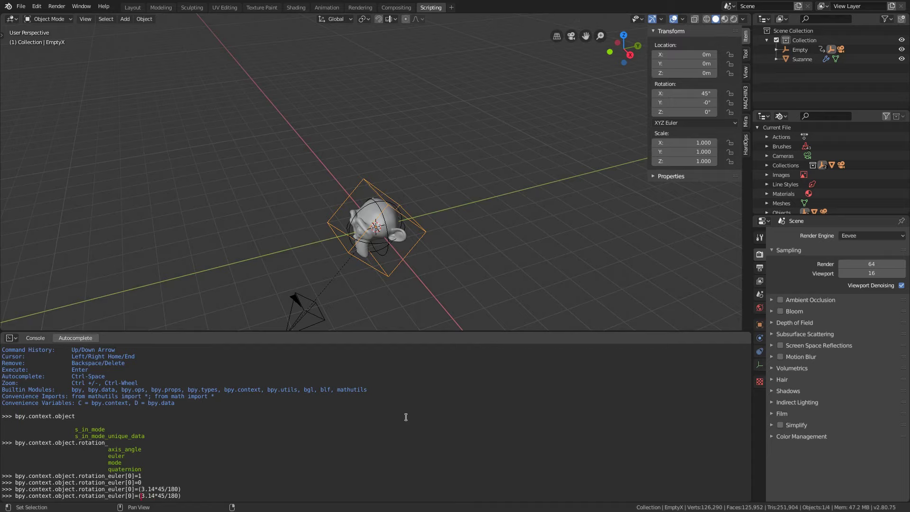
pyautogui.write('-')
pyautogui.press('Return')
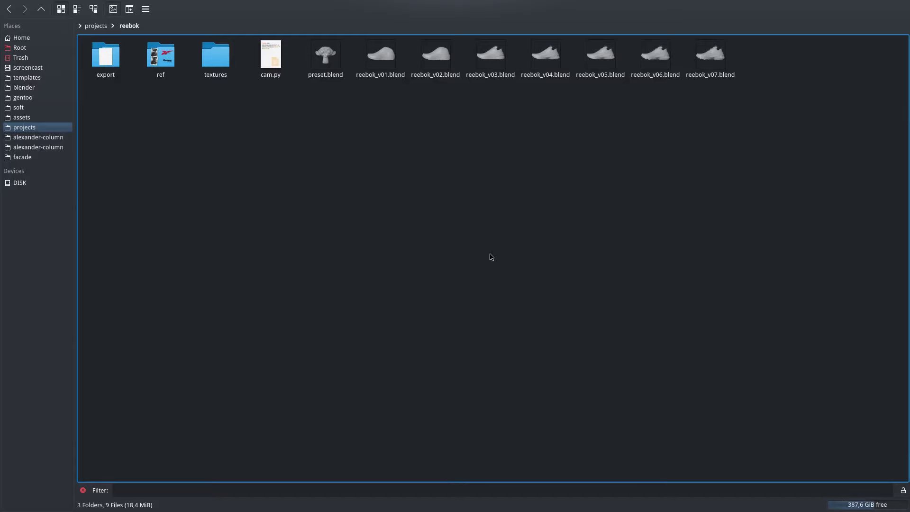
# Paste the earlier render loop into Dolphin's terminal and change its angle step from 5 to 10
pyautogui.press('F4')
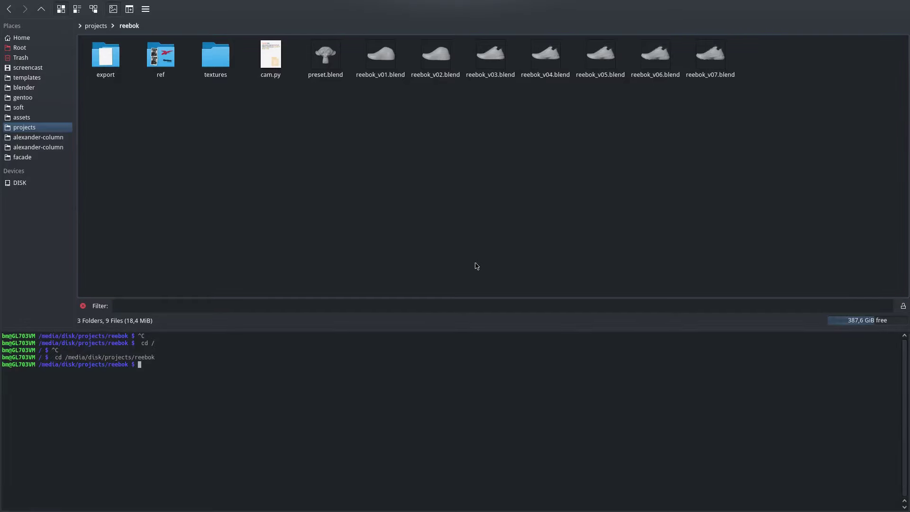
pyautogui.write('for i in `seq -90 5 90`; do blender -b reebok_v01.blend --python-expr "import bpy; bpy.context.object.rotation_euler[1]= (3.14159 * $i / 180)" -o //render/$i/ -a ; done')
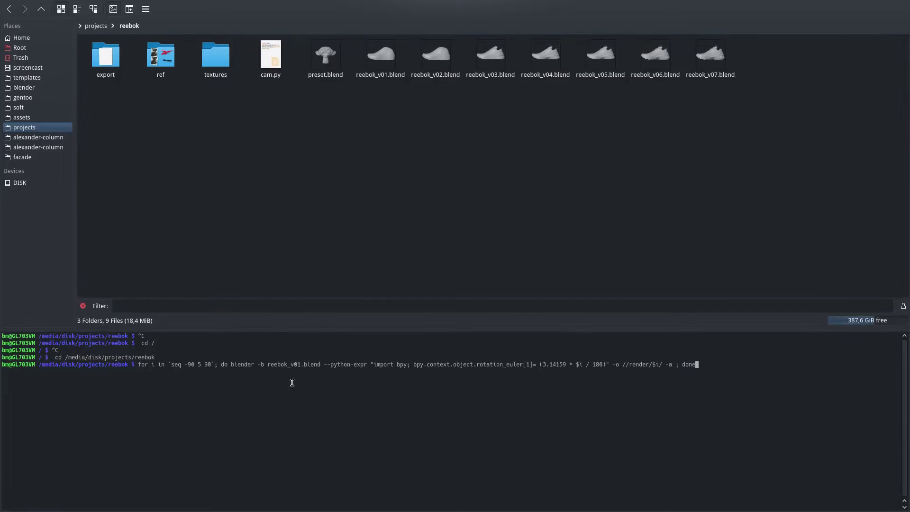
pyautogui.press('Home')
pyautogui.press('Right')
pyautogui.press('Right')
pyautogui.press('Right')
pyautogui.press('Right')
pyautogui.press('Right')
pyautogui.press('Right')
pyautogui.press('Right')
pyautogui.press('BackSpace')
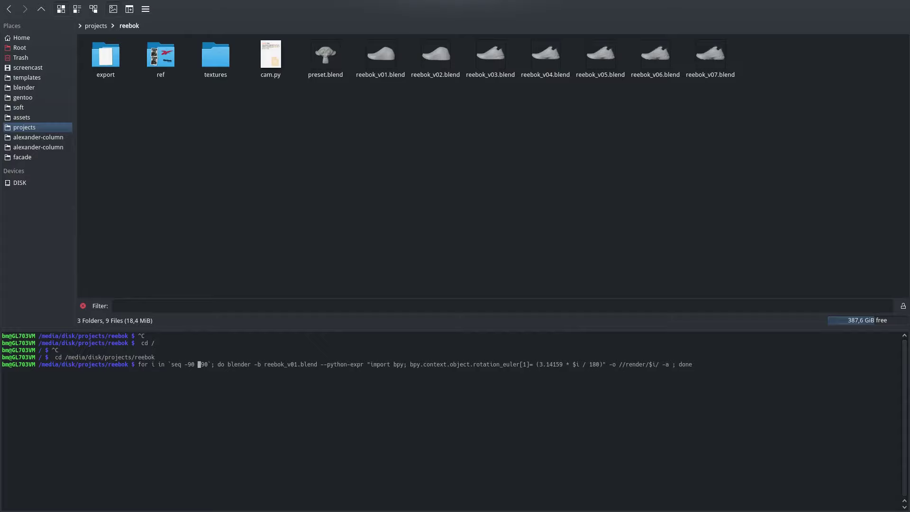
pyautogui.write('10')
pyautogui.press('Left')
pyautogui.press('Left')
pyautogui.press('Left')
pyautogui.press('Left')
pyautogui.press('Left')
pyautogui.press('Left')
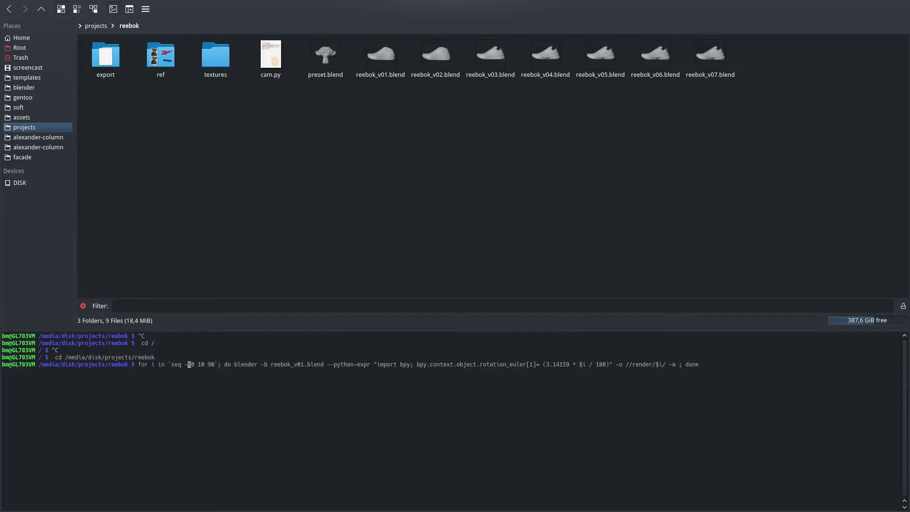
pyautogui.press('Right')
pyautogui.press('Right')
pyautogui.press('Right')
pyautogui.press('Right')
pyautogui.press('Right')
pyautogui.press('Right')
pyautogui.press('Right')
pyautogui.press('Right')
pyautogui.press('Right')
pyautogui.press('Right')
pyautogui.press('Right')
pyautogui.press('Right')
pyautogui.press('Left')
pyautogui.press('Left')
pyautogui.press('Right')
pyautogui.press('Right')
pyautogui.press('Right')
pyautogui.press('Right')
pyautogui.press('Right')
pyautogui.press('Right')
pyautogui.press('Right')
pyautogui.press('Right')
pyautogui.press('Right')
pyautogui.press('Right')
pyautogui.press('Right')
pyautogui.press('Right')
pyautogui.press('Right')
pyautogui.press('Right')
pyautogui.press('Right')
pyautogui.press('Right')
pyautogui.press('Right')
pyautogui.press('Right')
pyautogui.press('Right')
pyautogui.press('Right')
pyautogui.press('Right')
pyautogui.press('Right')
pyautogui.press('Right')
pyautogui.press('Right')
pyautogui.press('Right')
pyautogui.press('Right')
pyautogui.press('Right')
pyautogui.press('Right')
pyautogui.press('Right')
pyautogui.press('Right')
pyautogui.press('Right')
pyautogui.press('Right')
pyautogui.press('Right')
pyautogui.press('Right')
pyautogui.press('Right')
pyautogui.press('Right')
pyautogui.moveTo(432, 364); pyautogui.dragTo(504, 363)
pyautogui.click(521, 366)
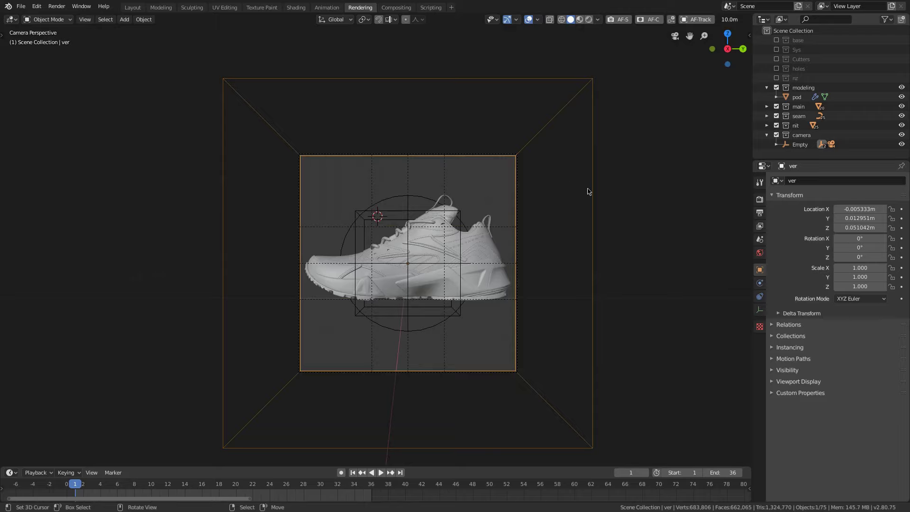
pyautogui.press('alt')
pyautogui.hotkey('alt', 'Tab')
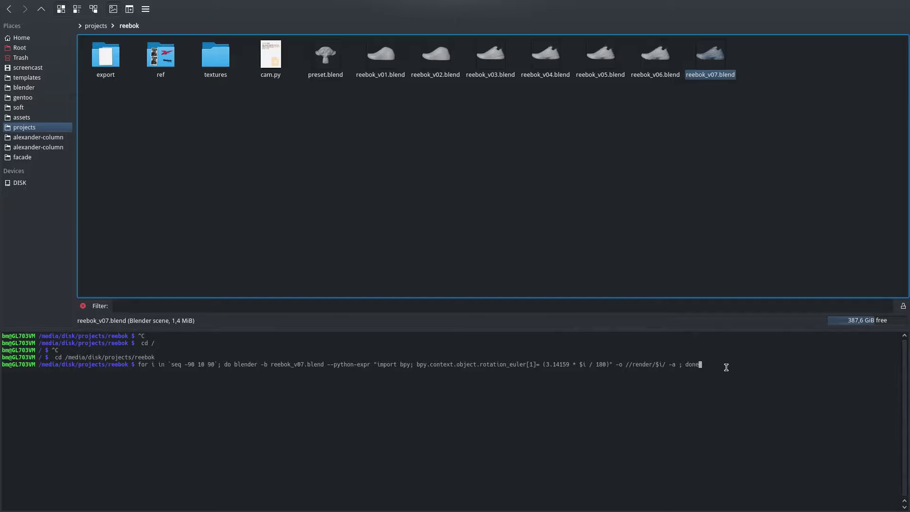
# Run the render loop in the terminal to batch-render reebok_v07.blend at angles -90 to 90
pyautogui.click(726, 367)
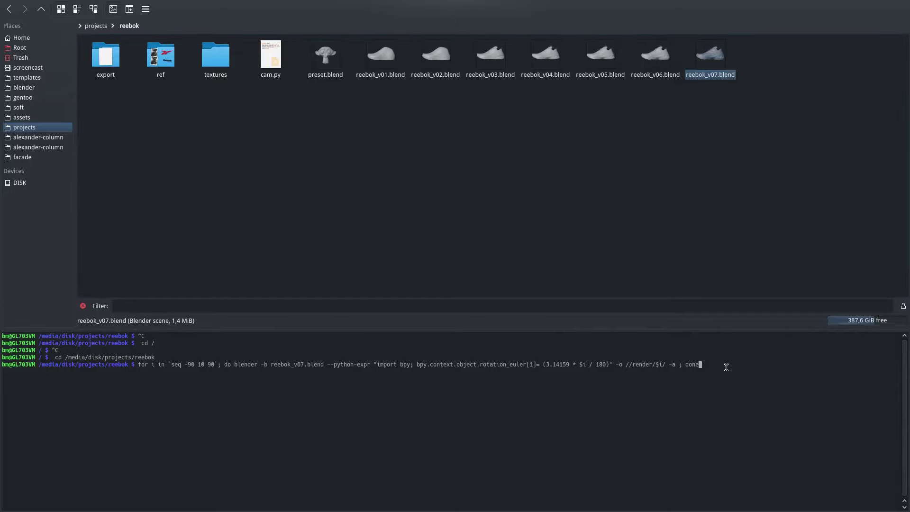
pyautogui.press('Return')
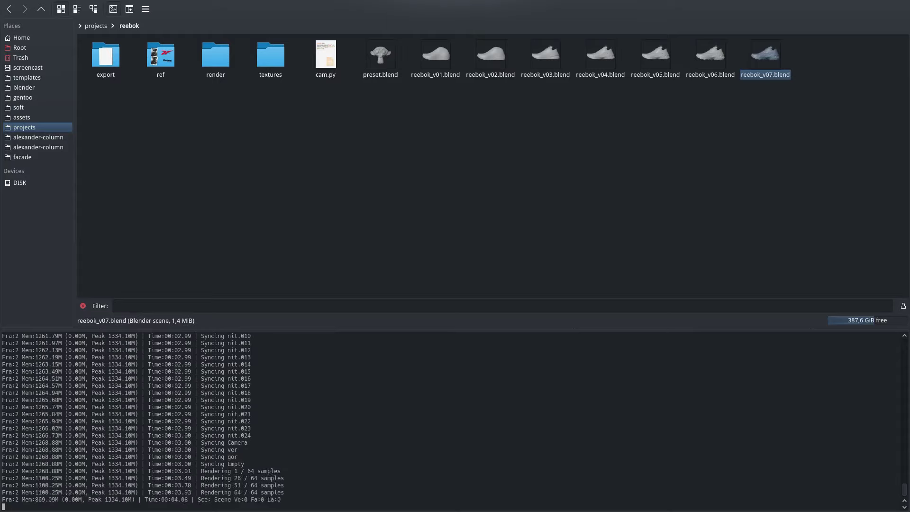
# Check the -90 folder's rendered frames (reached 0005), then return to the render folder
pyautogui.click(218, 60)
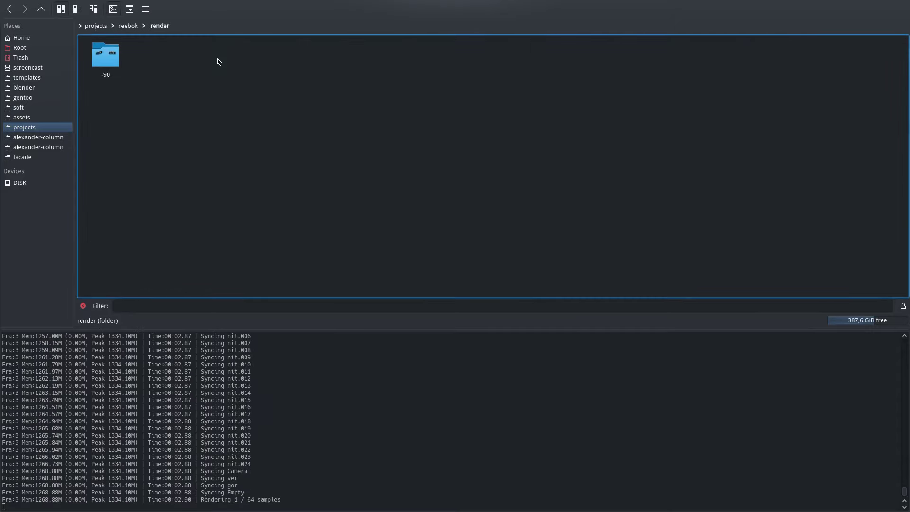
pyautogui.click(106, 56)
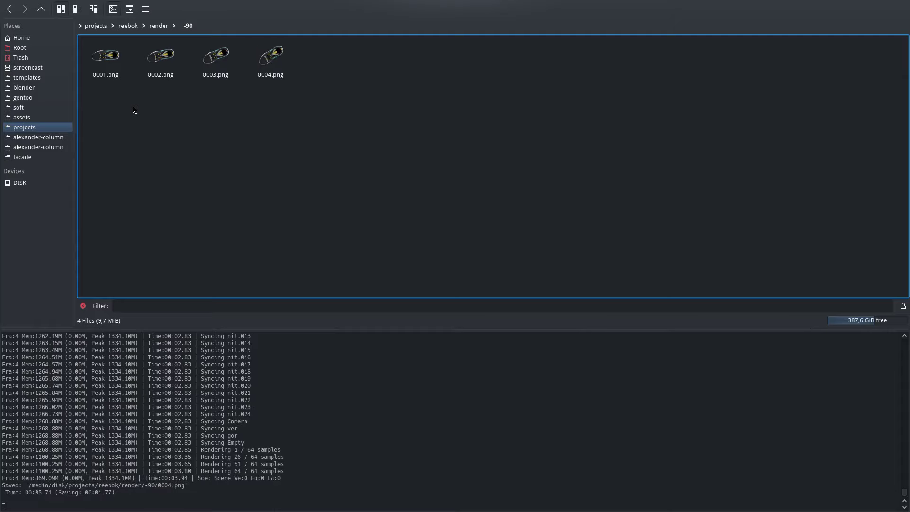
pyautogui.click(319, 413)
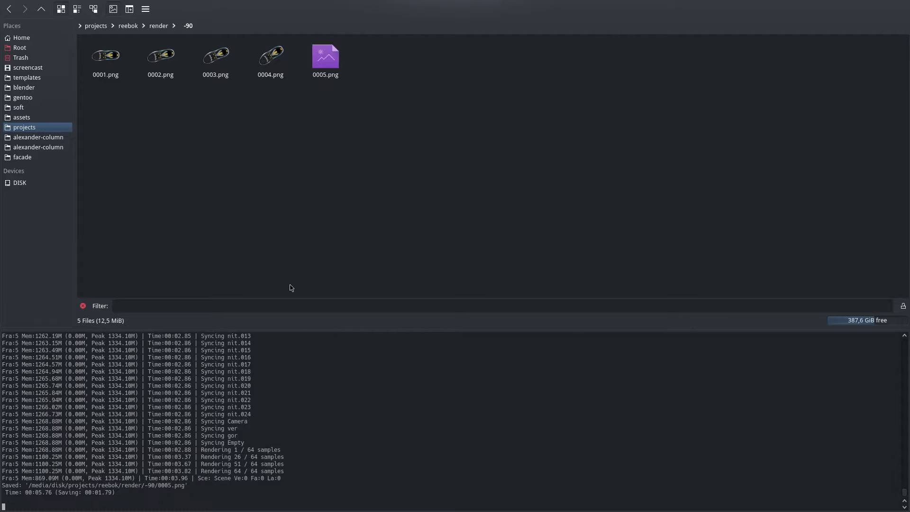
pyautogui.click(161, 26)
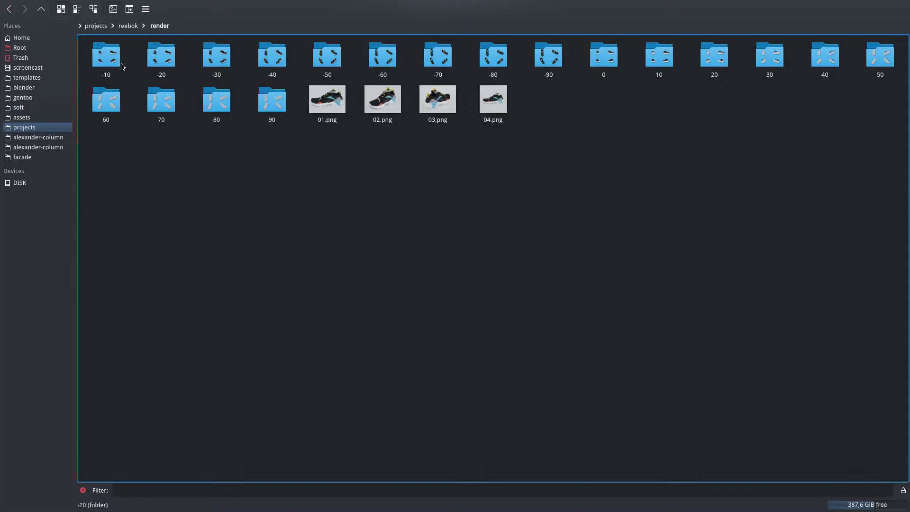
# Scroll through the -10 angle folder's frames in the viewer, then return to render
pyautogui.click(105, 59)
pyautogui.click(105, 59)
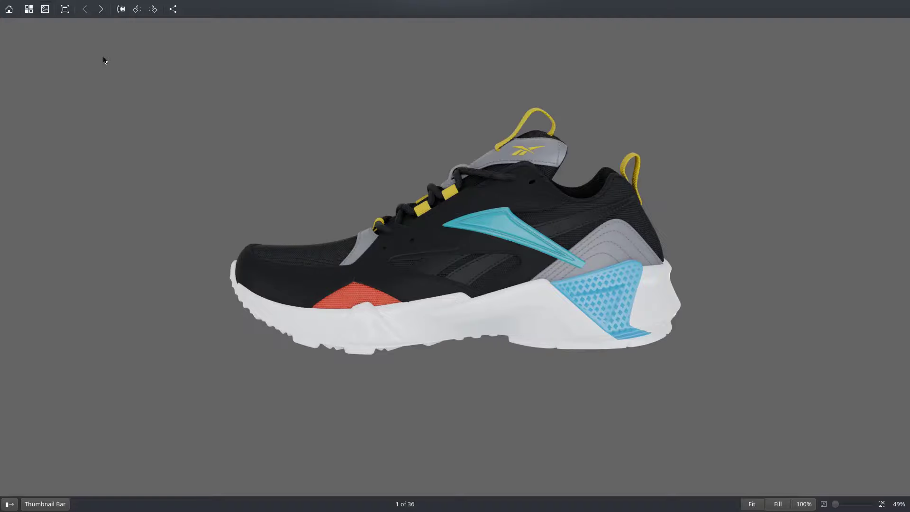
pyautogui.scroll(-2, 257, 198)
pyautogui.scroll(-1, 257, 198)
pyautogui.scroll(-3, 257, 198)
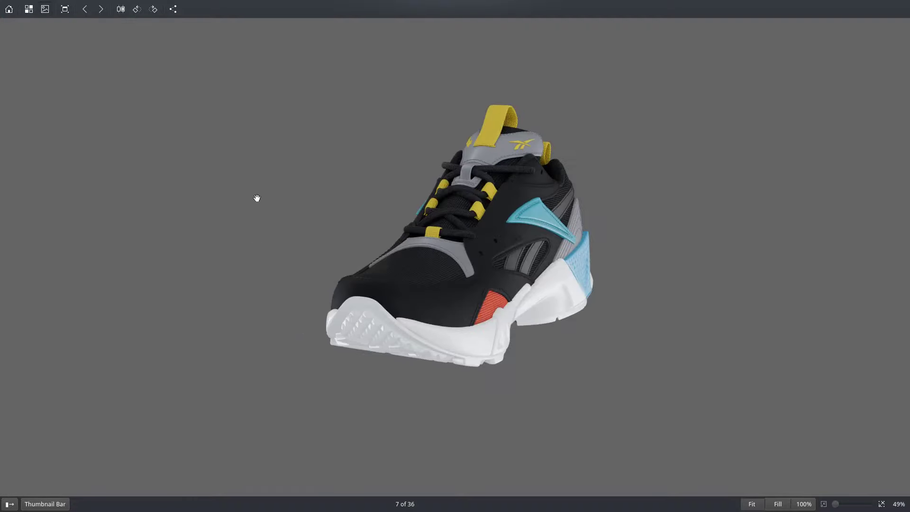
pyautogui.scroll(-3, 257, 198)
pyautogui.scroll(-3, 256, 198)
pyautogui.scroll(-3, 256, 198)
pyautogui.press('Escape')
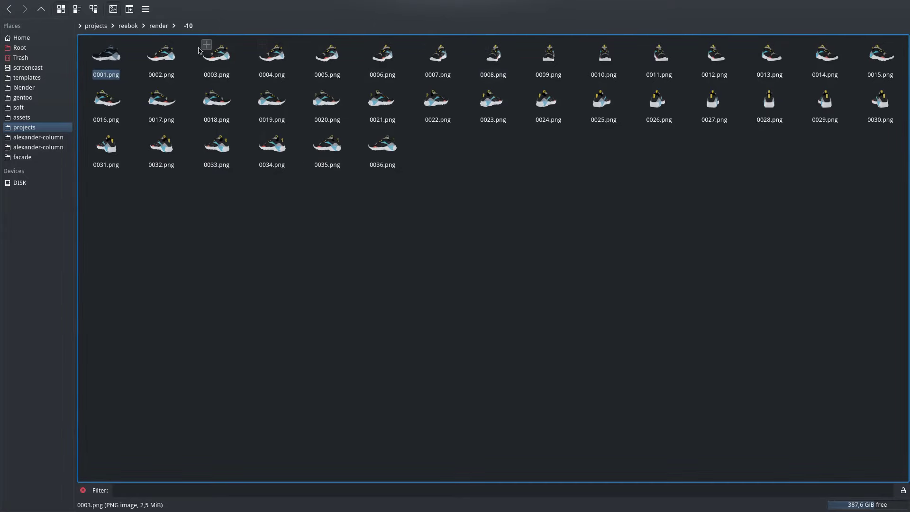
pyautogui.click(158, 25)
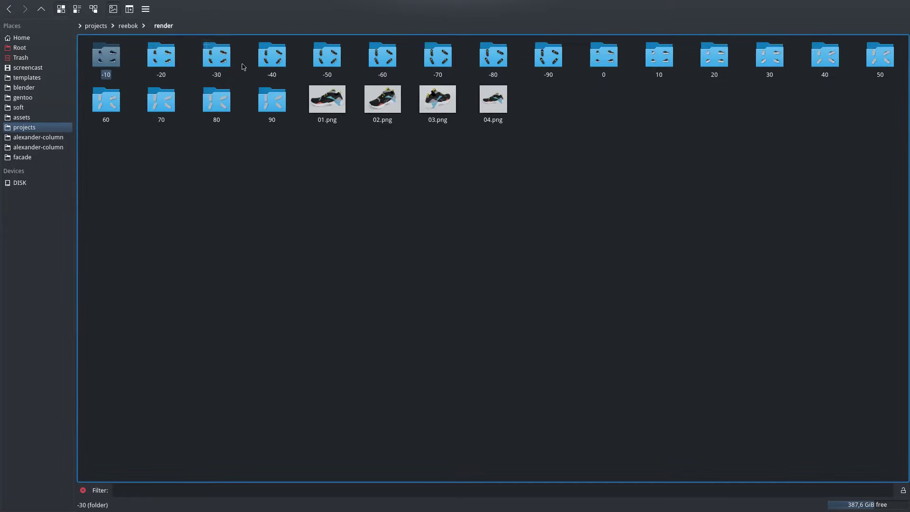
# Browse the -40 angle folder's 36 frames in the viewer, then return to render
pyautogui.doubleClick(272, 59)
pyautogui.doubleClick(110, 60)
pyautogui.scroll(-2, 248, 218)
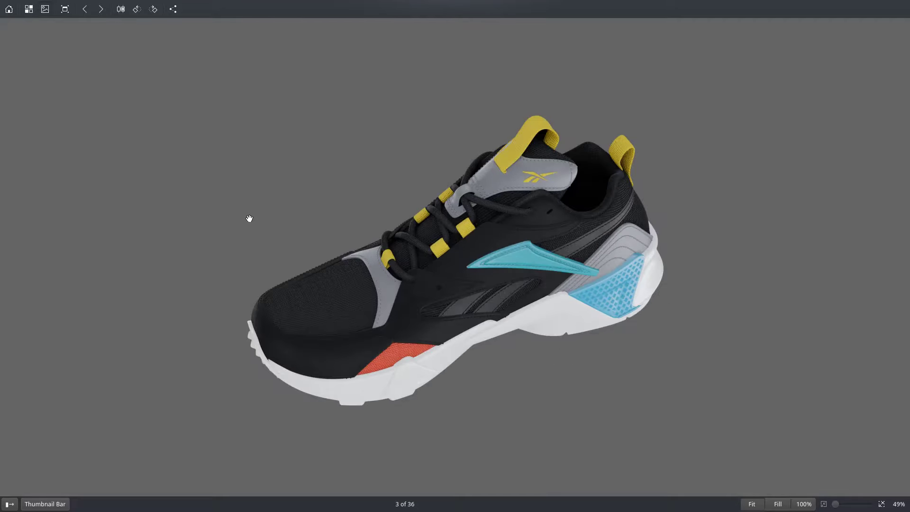
pyautogui.scroll(-3, 249, 218)
pyautogui.scroll(-4, 249, 218)
pyautogui.press('Escape')
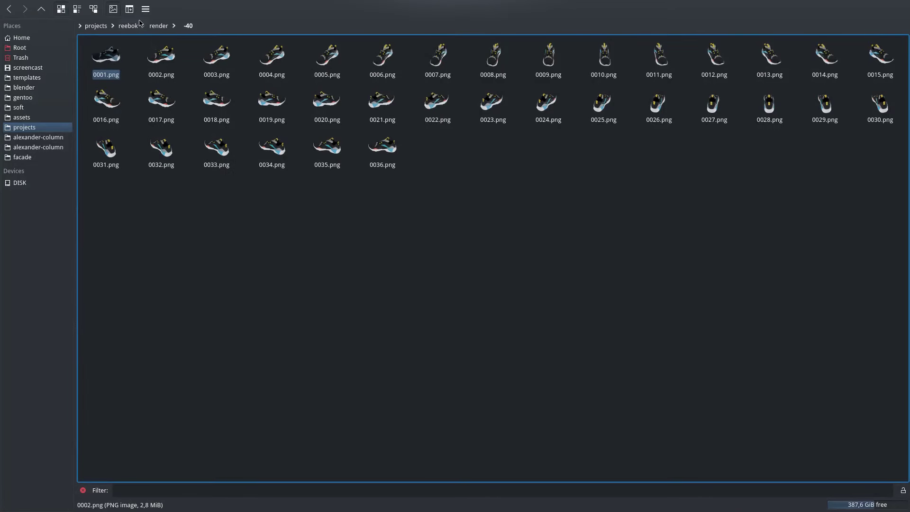
pyautogui.click(161, 26)
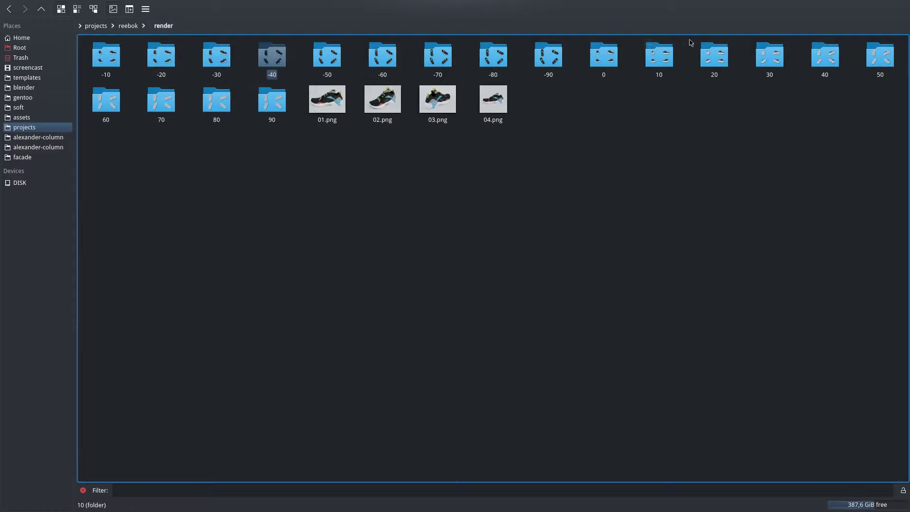
# Browse the 40 angle folder's frames, then view 04.png full size in Gwenview
pyautogui.doubleClick(827, 57)
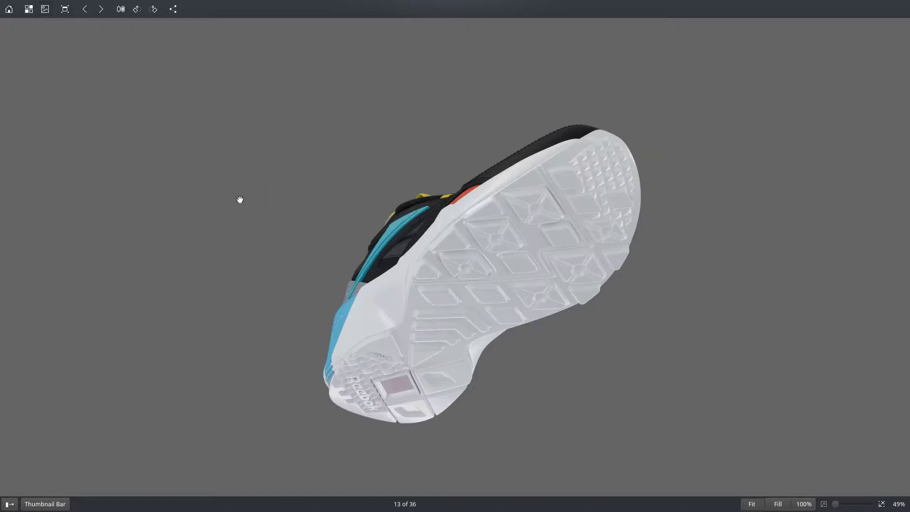
pyautogui.scroll(-3, 239, 199)
pyautogui.press('Escape')
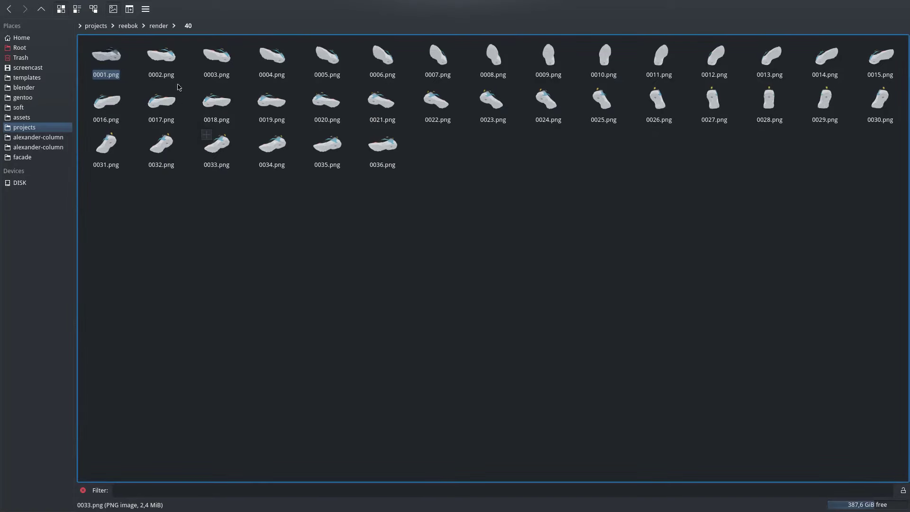
pyautogui.click(156, 26)
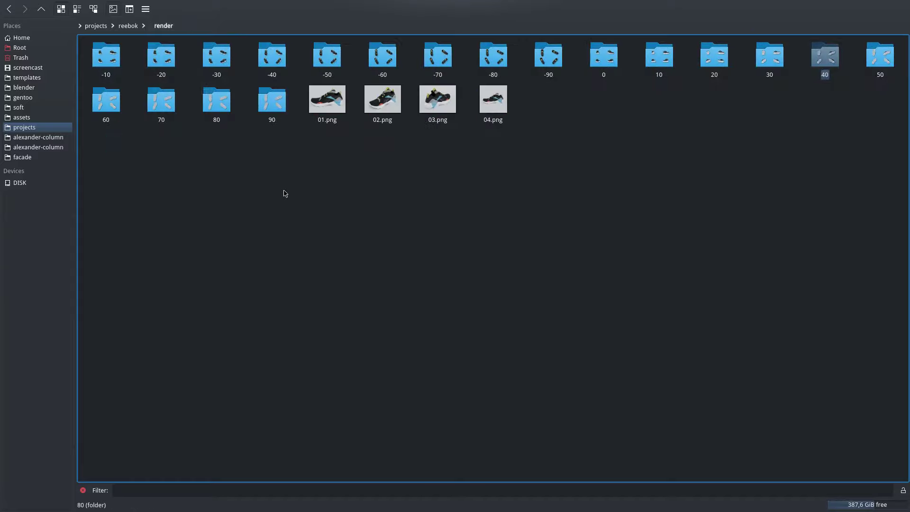
pyautogui.click(491, 102)
pyautogui.doubleClick(490, 103)
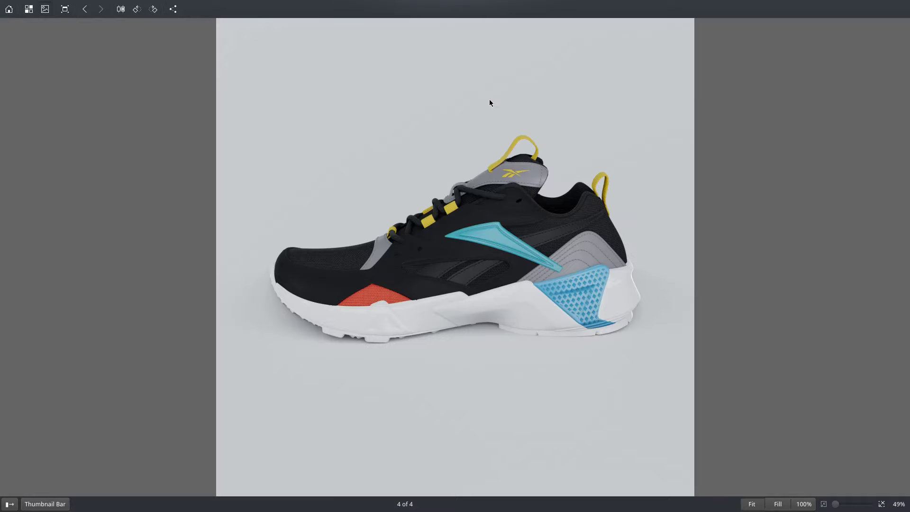